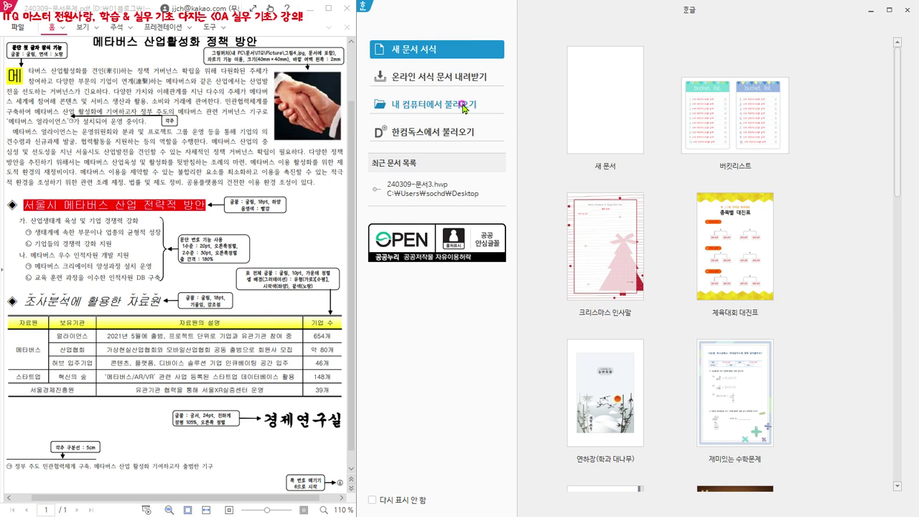
# - Open 240309-문서3.hwp from the desktop folder and place the cursor before the subheading "서울시 메타버스 산업 전략적 방안"
pyautogui.click(463, 107)
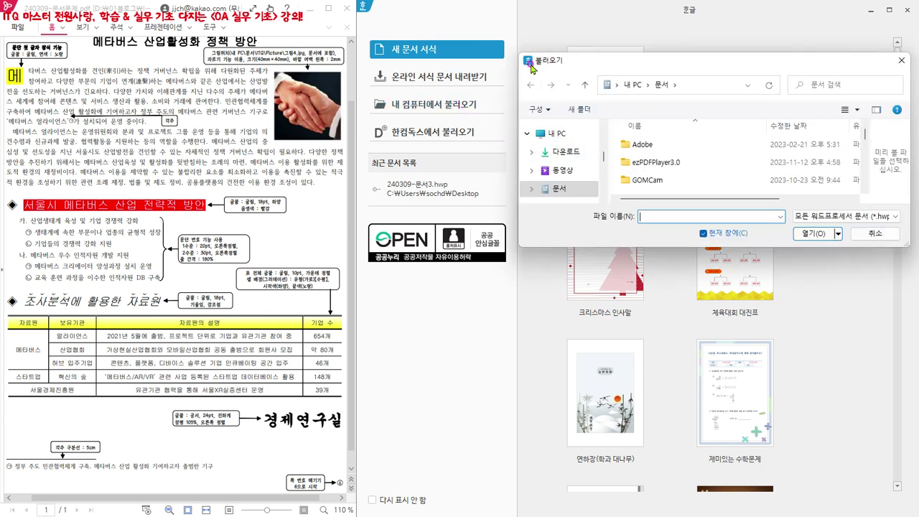
pyautogui.scroll(-1, 567, 162)
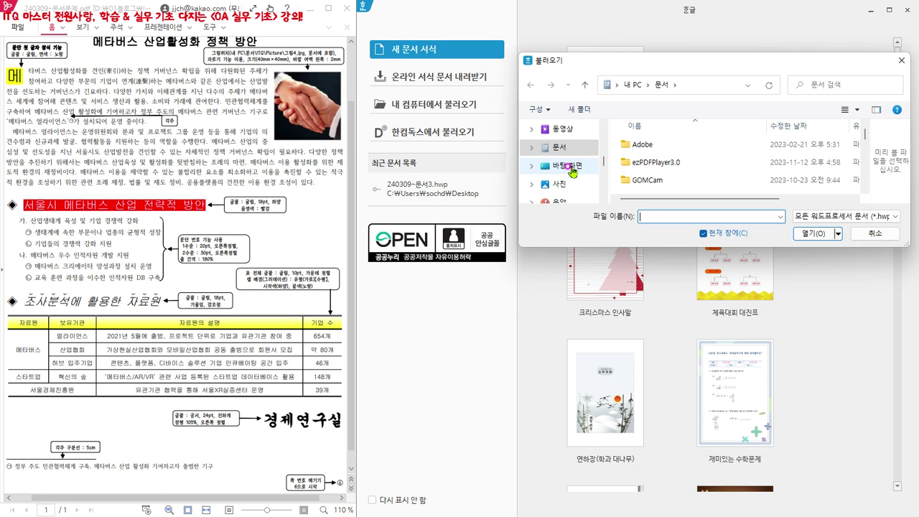
pyautogui.click(572, 169)
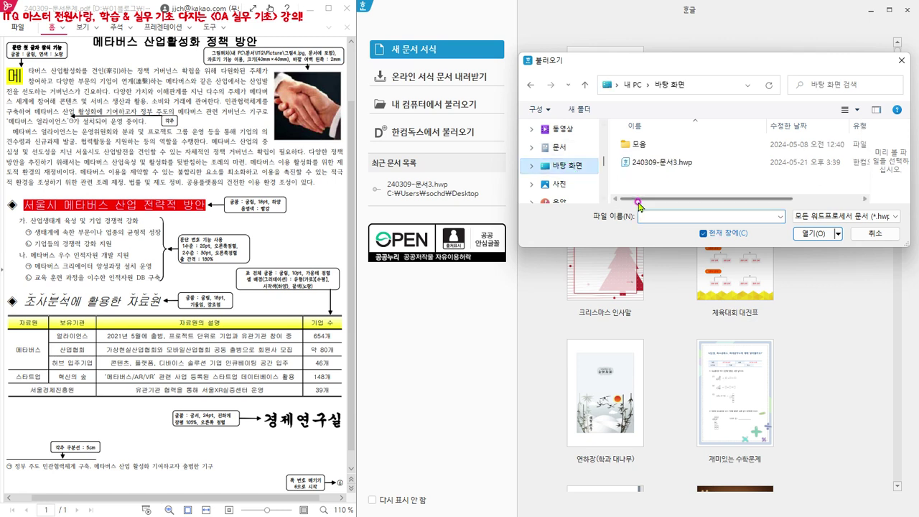
pyautogui.click(672, 165)
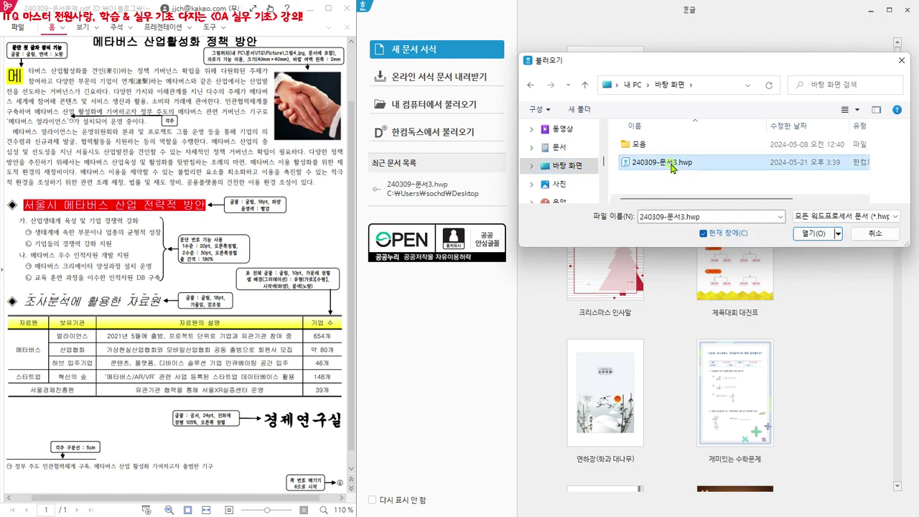
pyautogui.click(810, 235)
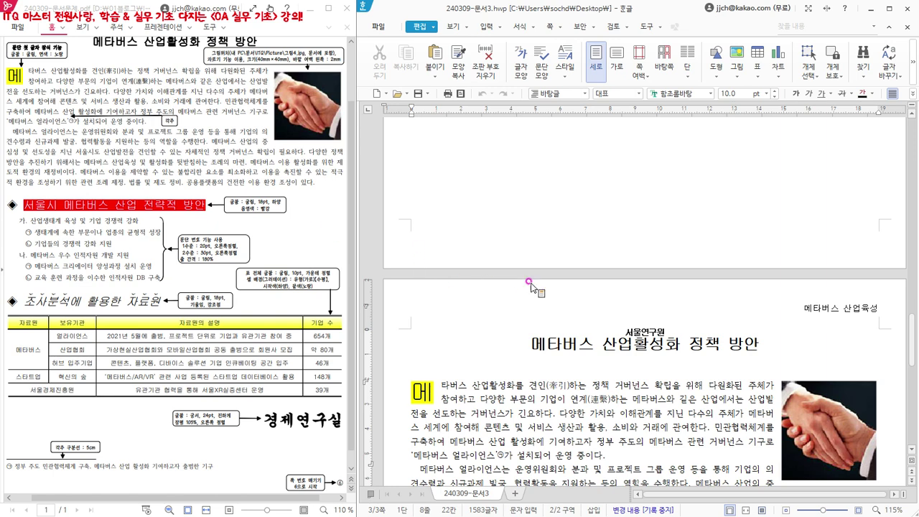
pyautogui.moveTo(909, 323); pyautogui.dragTo(916, 394)
pyautogui.click(416, 156)
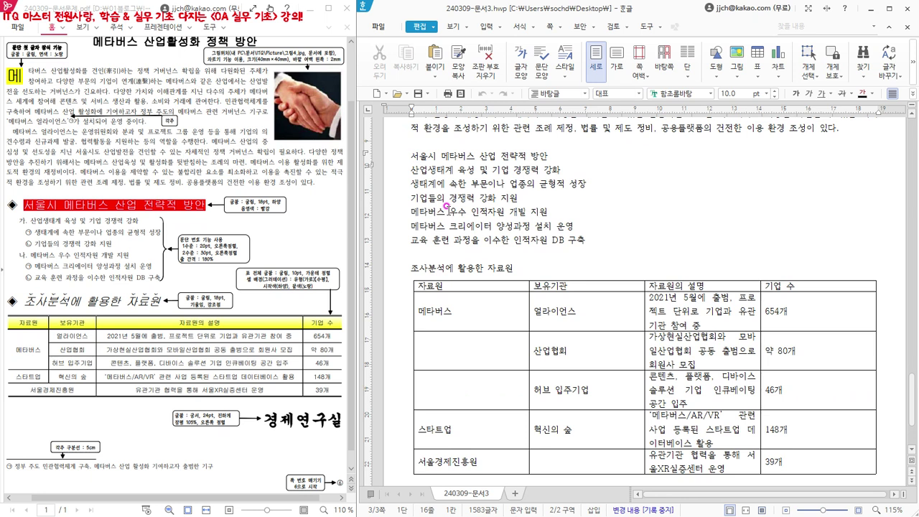
pyautogui.click(486, 29)
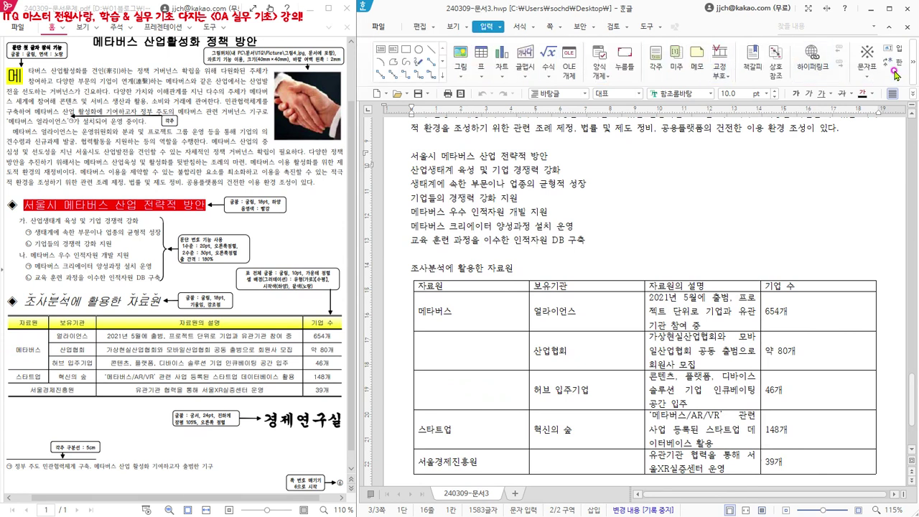
pyautogui.click(500, 27)
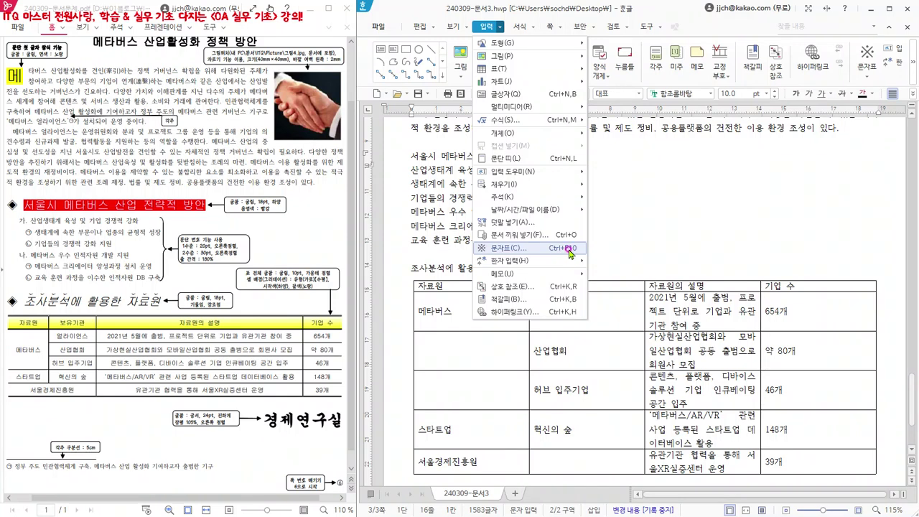
pyautogui.click(410, 153)
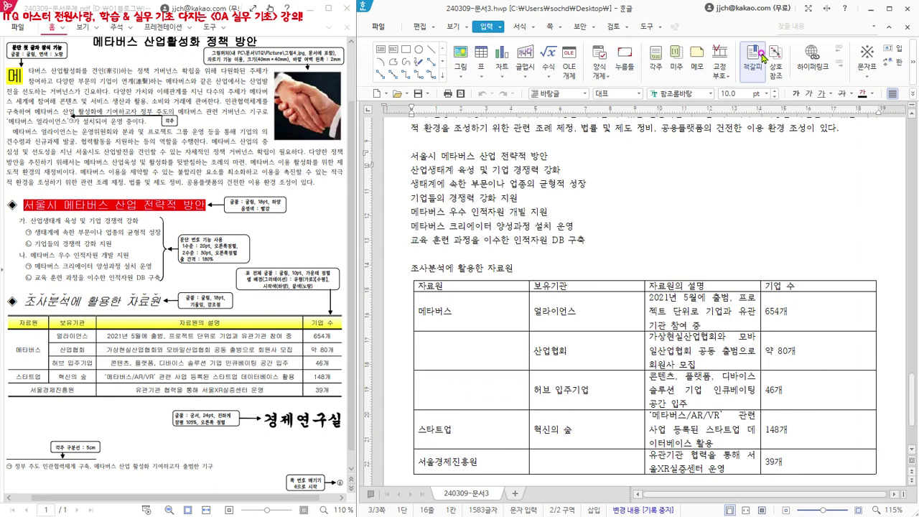
pyautogui.click(866, 51)
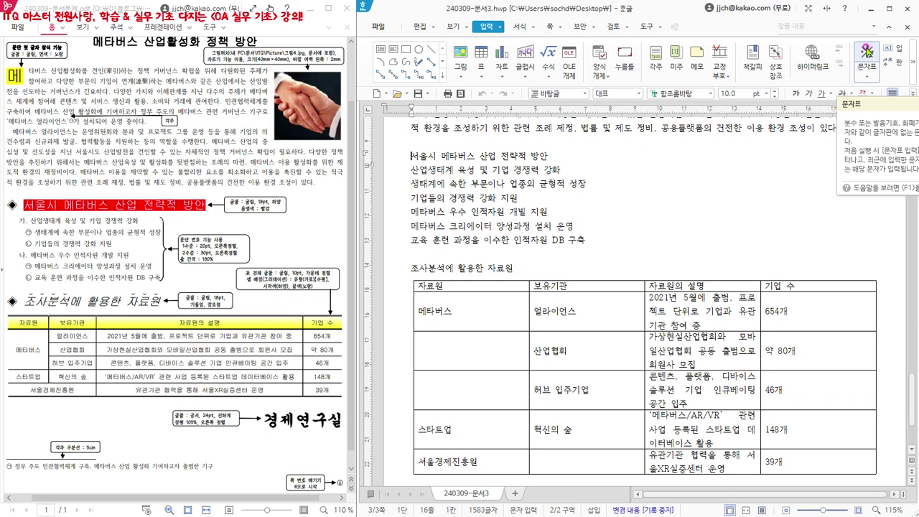
pyautogui.click(866, 50)
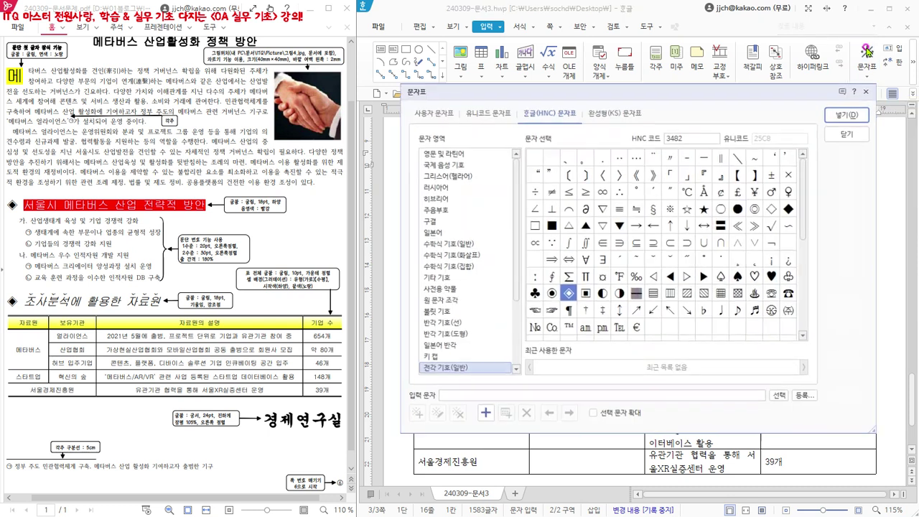
pyautogui.click(845, 136)
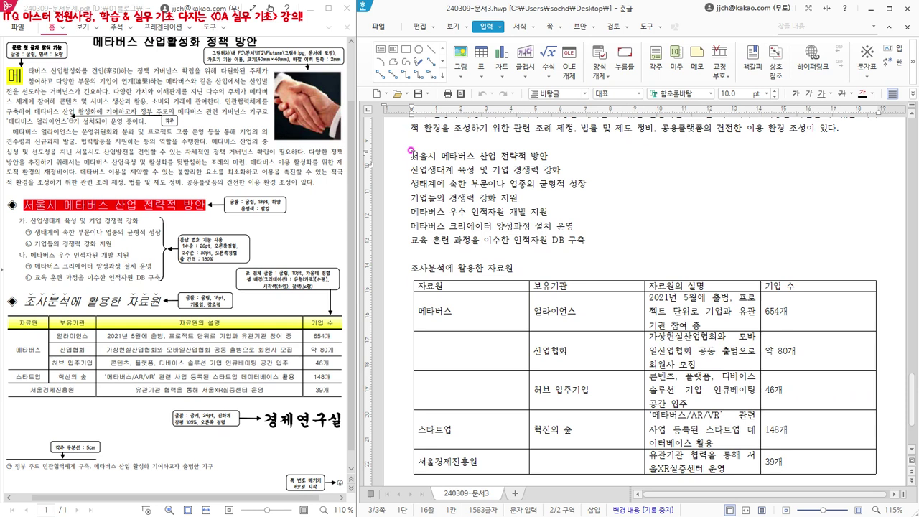
# - Insert the full-width symbol ◈ and a space before the subheading "서울시 메타버스 산업 전략적 방안"
pyautogui.hotkey('ctrl', 'F10')
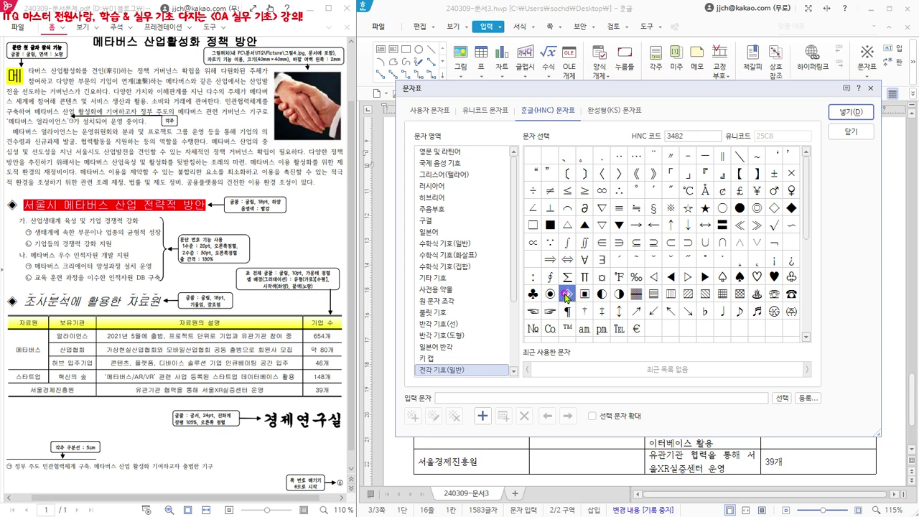
pyautogui.click(849, 115)
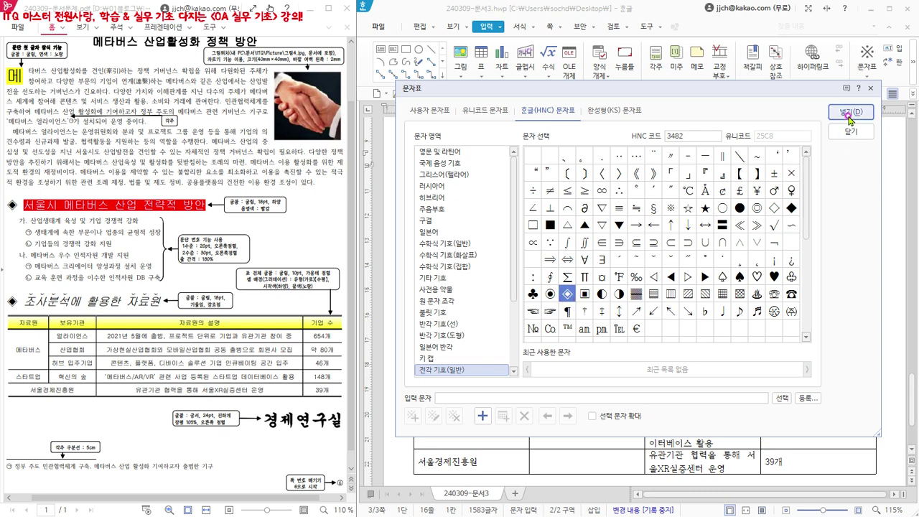
pyautogui.click(850, 114)
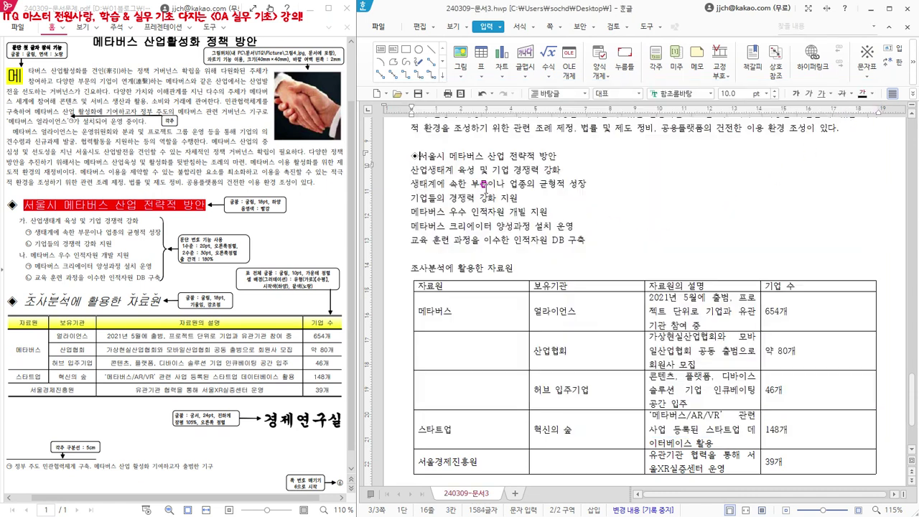
pyautogui.click(414, 158)
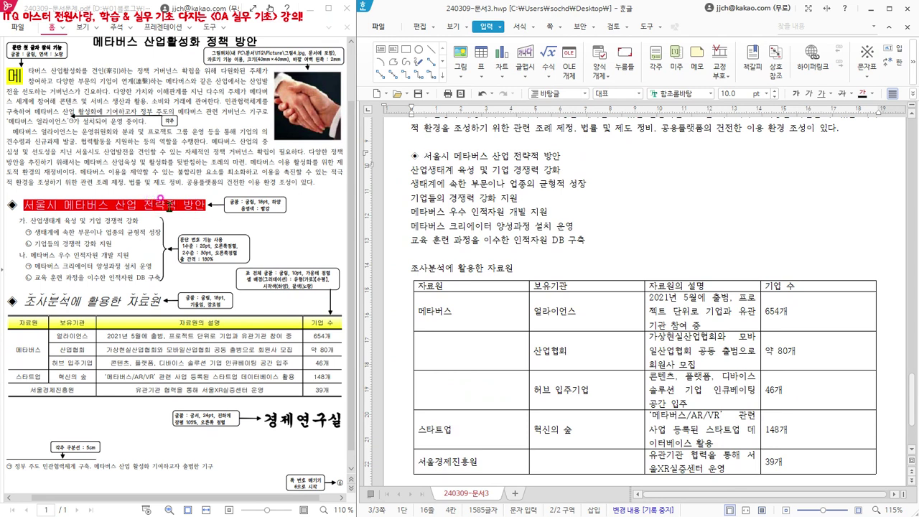
# - Set the whole "◈ 서울시 메타버스 산업 전략적 방안" line to the 굴림 font at 18 pt
pyautogui.click(406, 157)
pyautogui.click(385, 158)
pyautogui.click(383, 157)
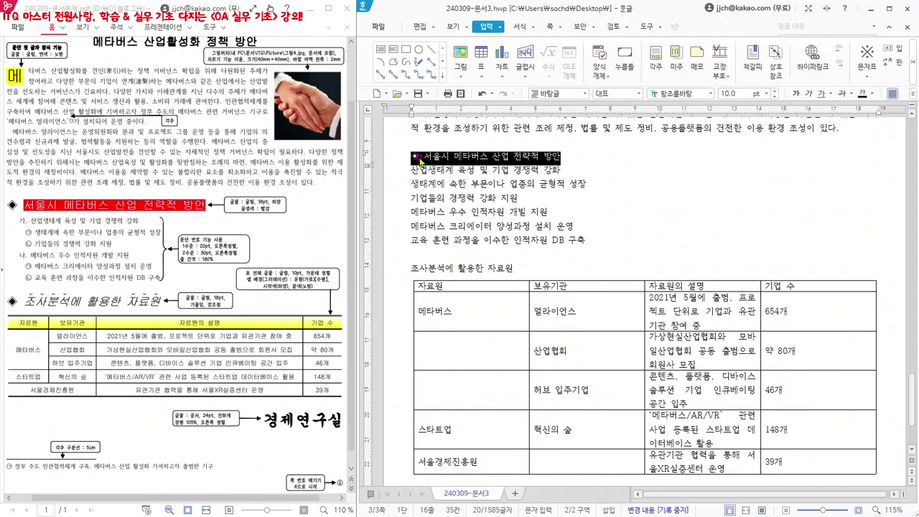
pyautogui.click(540, 161)
pyautogui.moveTo(567, 158); pyautogui.dragTo(396, 161)
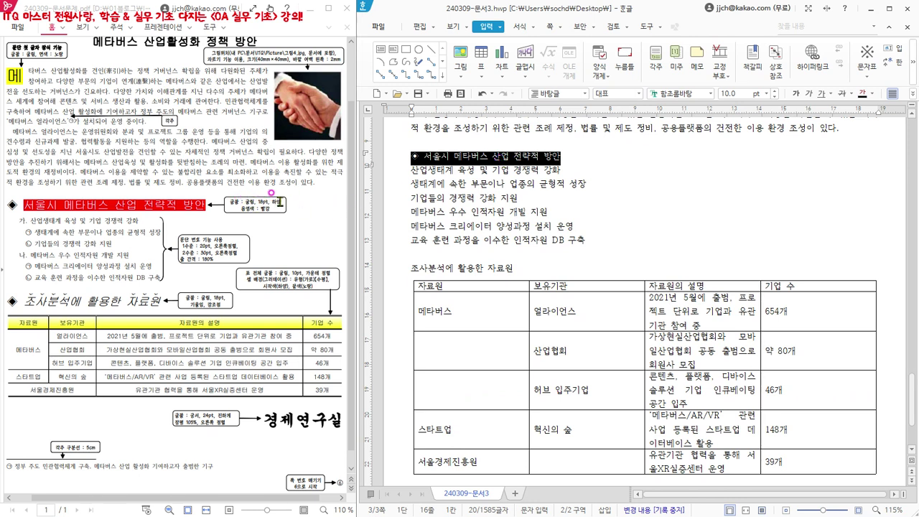
pyautogui.click(689, 93)
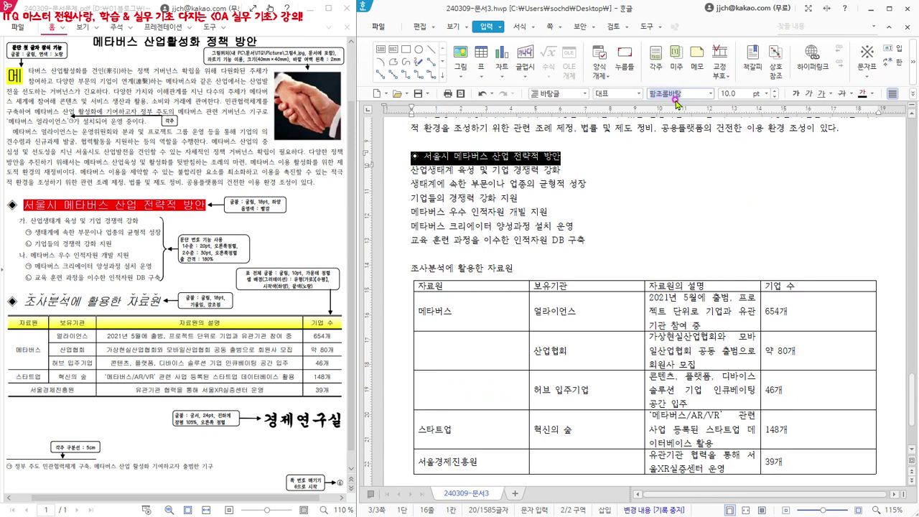
pyautogui.write('굵')
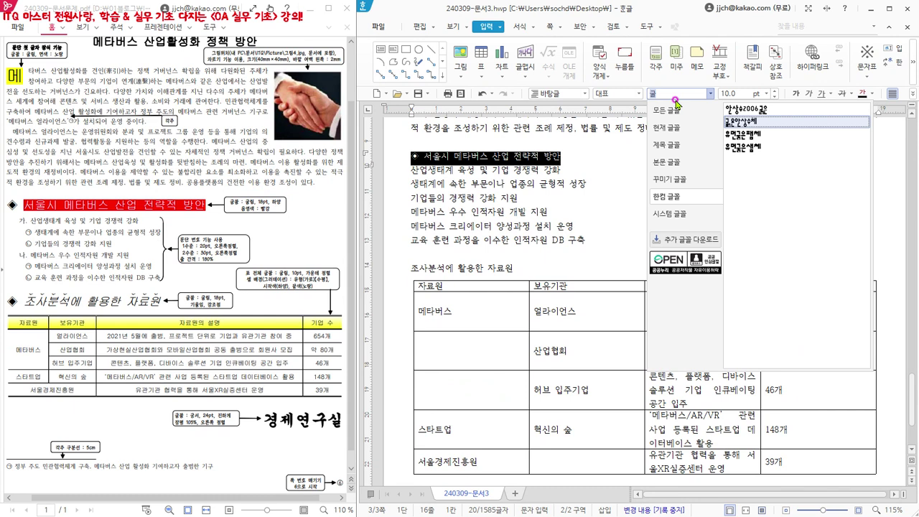
pyautogui.write('리')
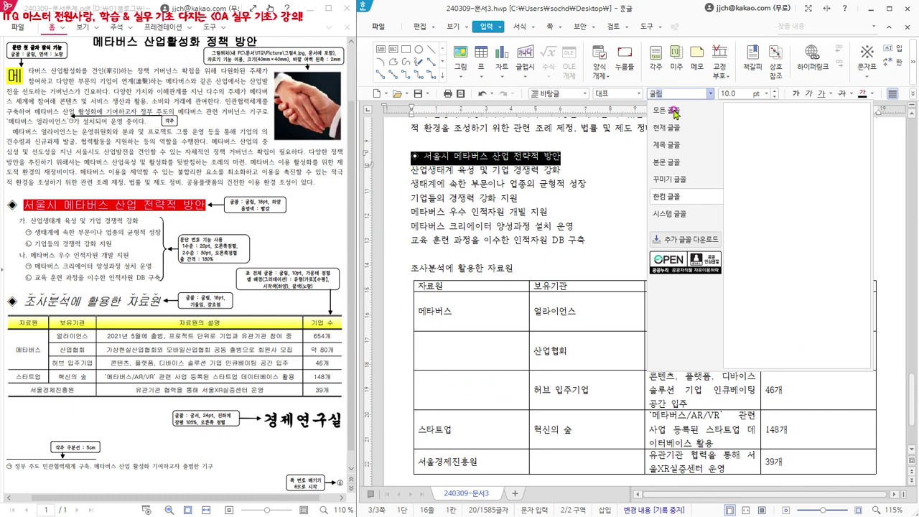
pyautogui.click(668, 112)
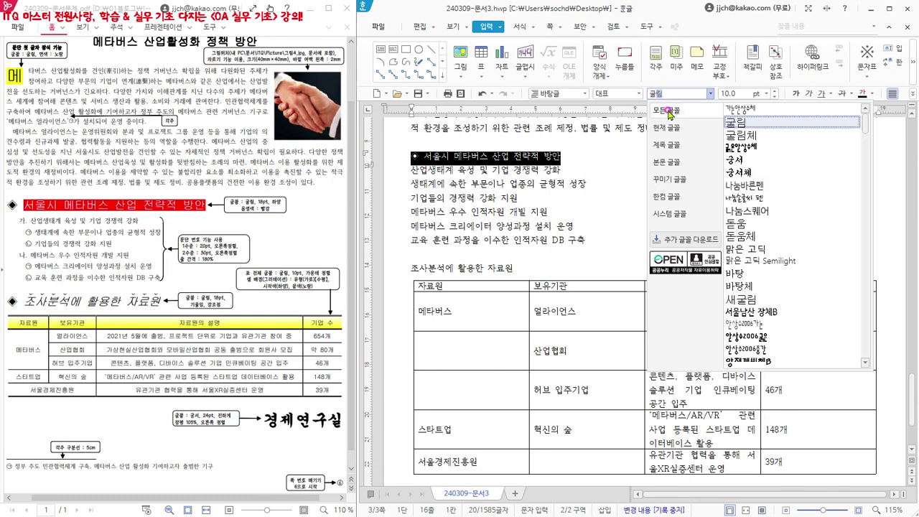
pyautogui.click(729, 123)
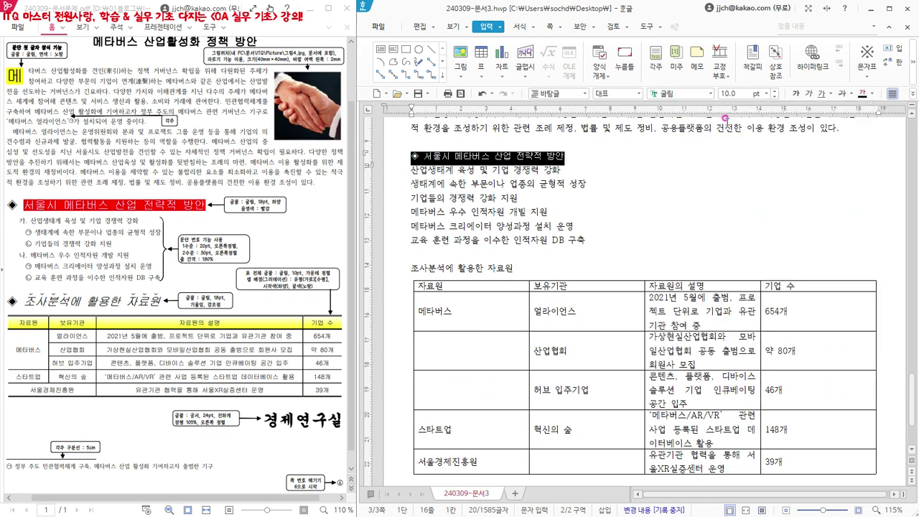
pyautogui.click(741, 92)
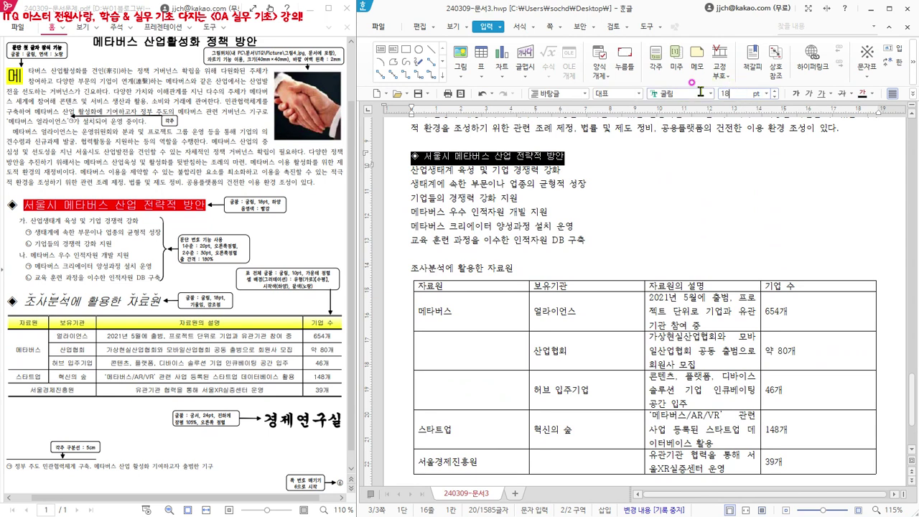
pyautogui.press('Return')
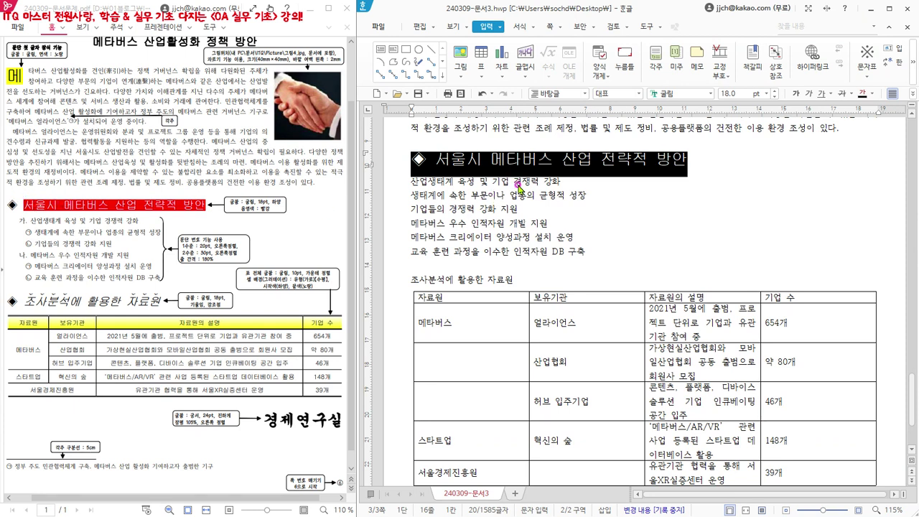
# - Give the subheading text after the ◈ symbol a white (하양) font color and red shading
pyautogui.click(445, 158)
pyautogui.moveTo(433, 157); pyautogui.dragTo(682, 156)
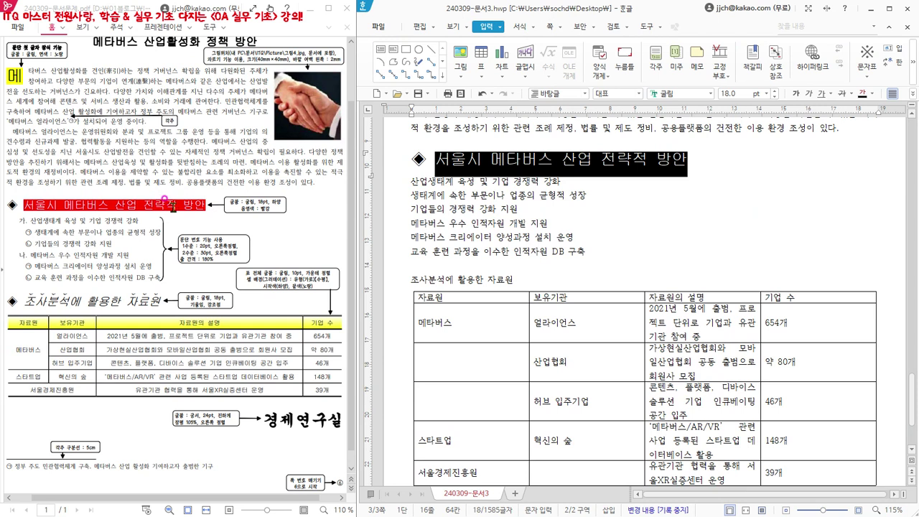
pyautogui.click(519, 27)
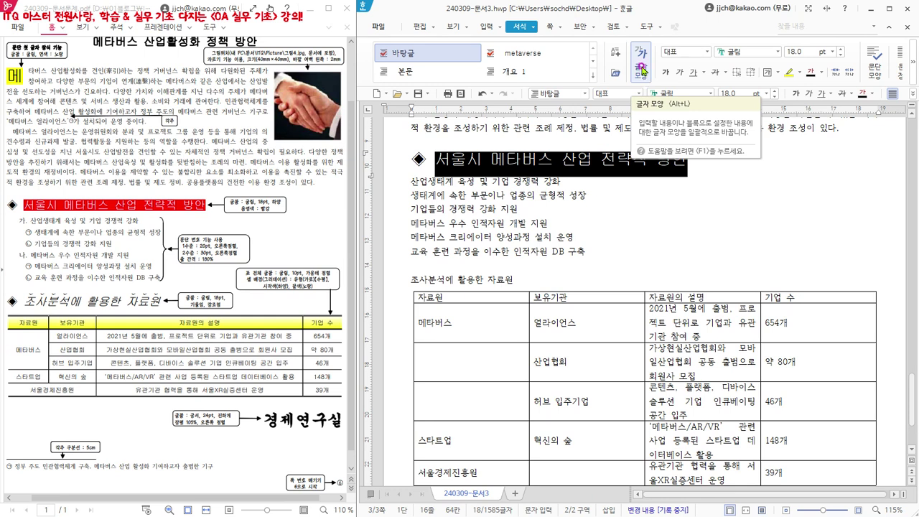
pyautogui.click(533, 27)
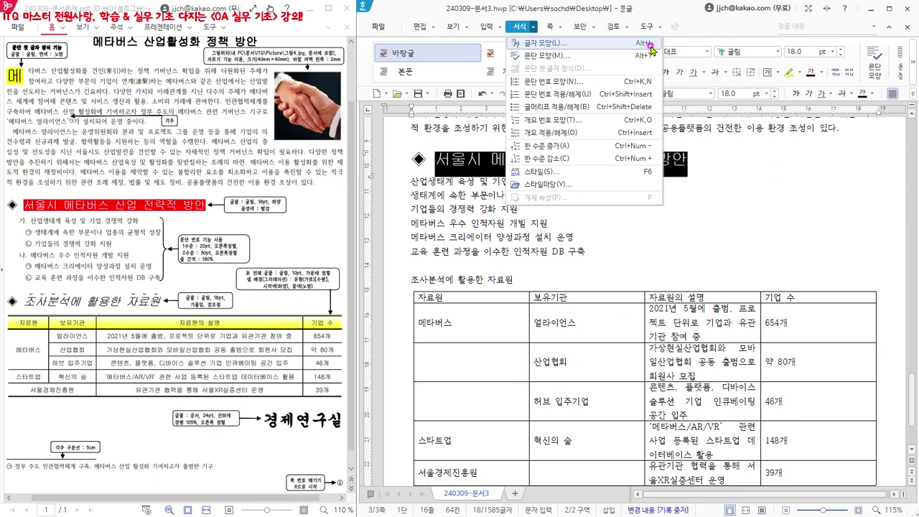
pyautogui.click(624, 27)
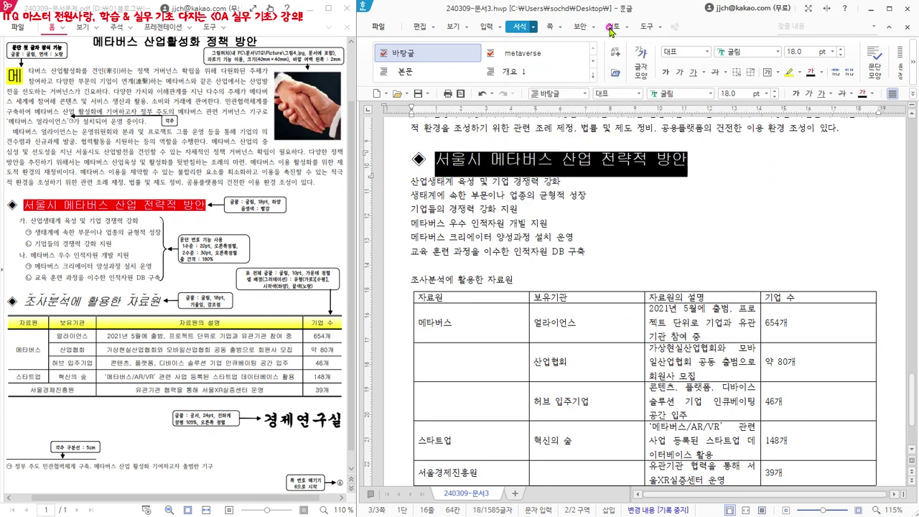
pyautogui.click(664, 12)
pyautogui.hotkey('alt', 'l')
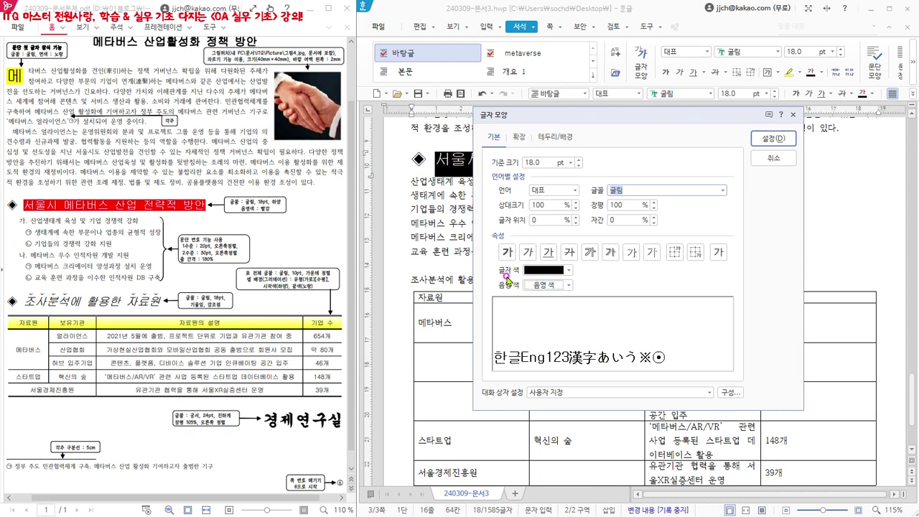
pyautogui.click(569, 270)
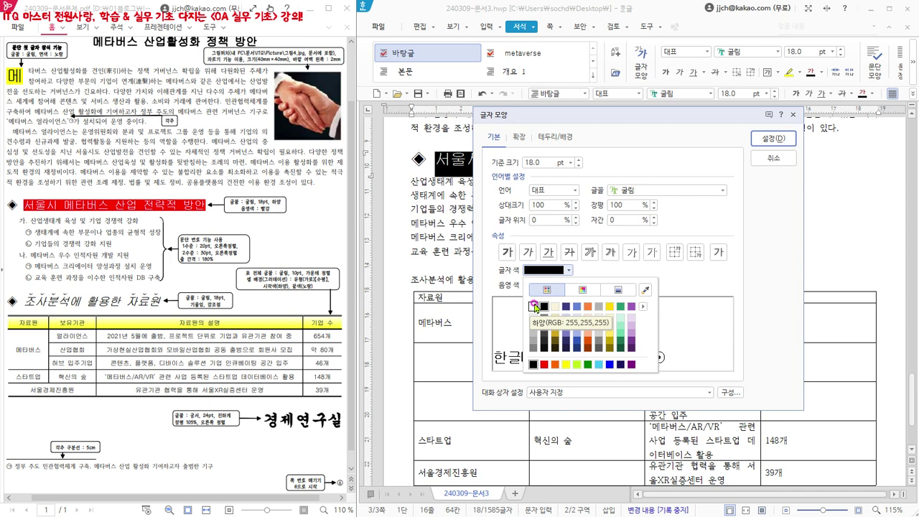
pyautogui.click(534, 307)
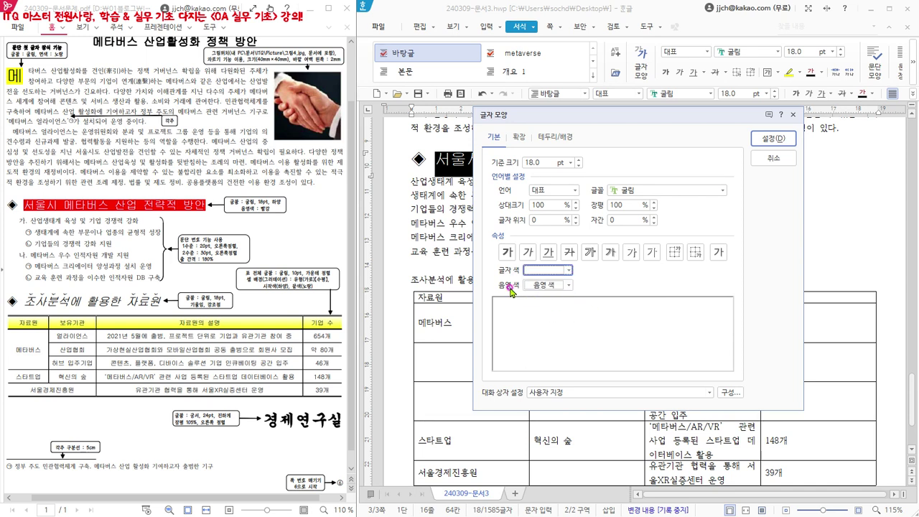
pyautogui.click(568, 285)
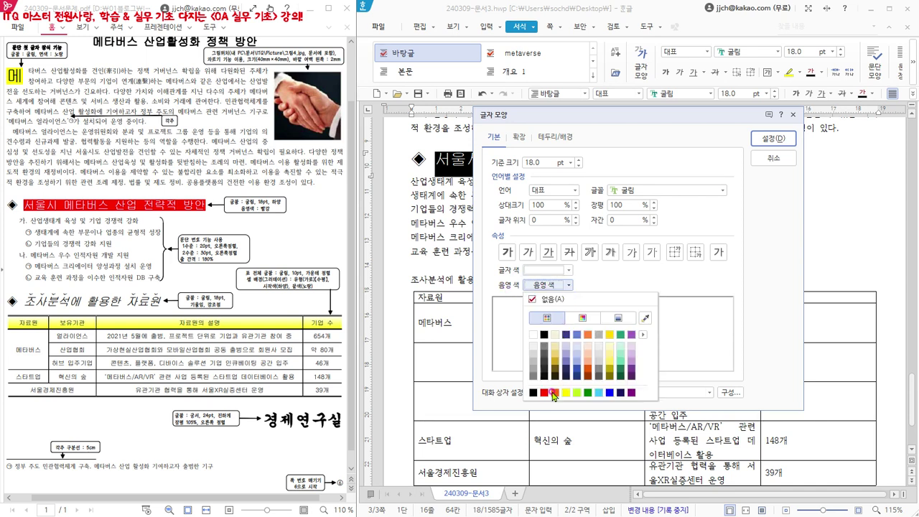
pyautogui.click(544, 393)
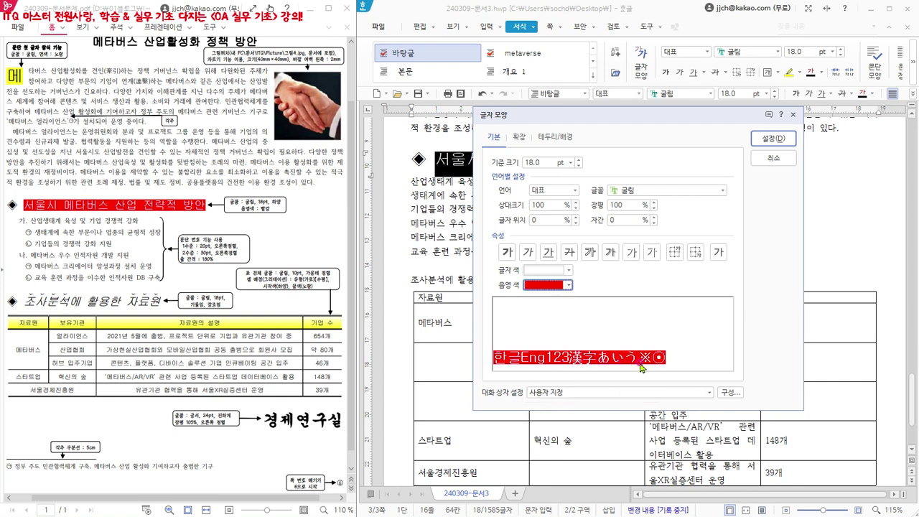
pyautogui.click(772, 138)
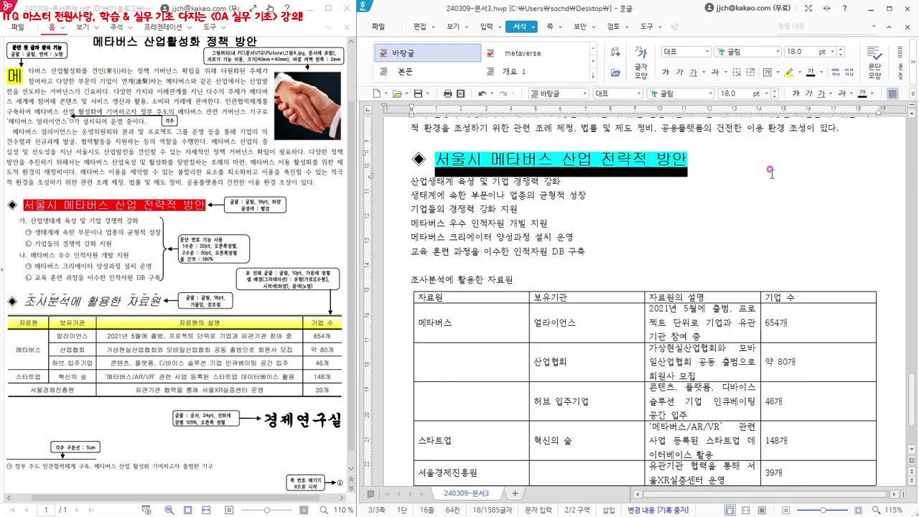
# - Set the line spacing of the six lines from "산업생태계 육성 및 기업 경쟁력 강화" to "교육 훈련 과정을 이수한 인적자원 DB 구축" to 180%
pyautogui.click(717, 159)
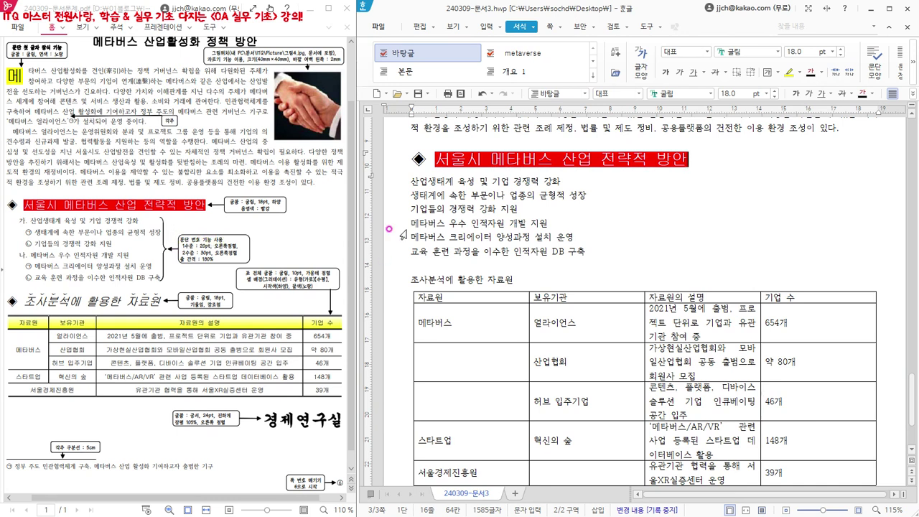
pyautogui.moveTo(411, 180); pyautogui.dragTo(587, 252)
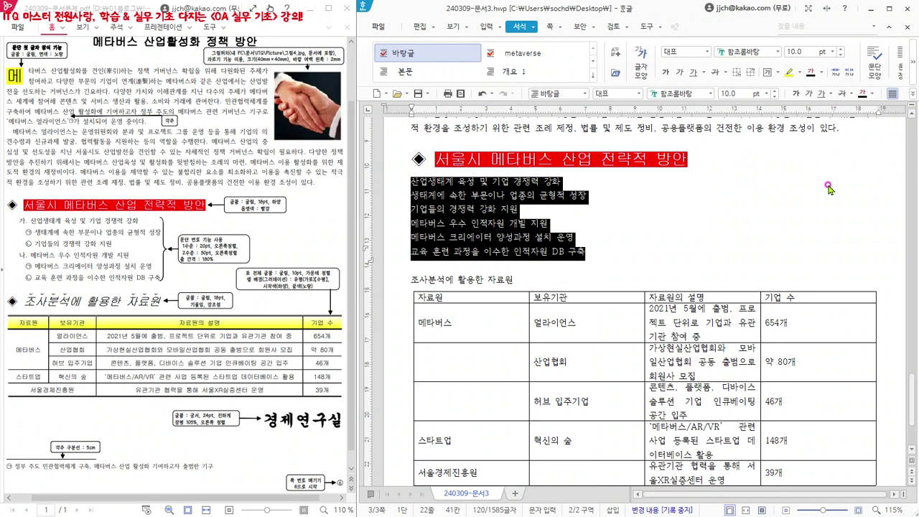
pyautogui.click(913, 95)
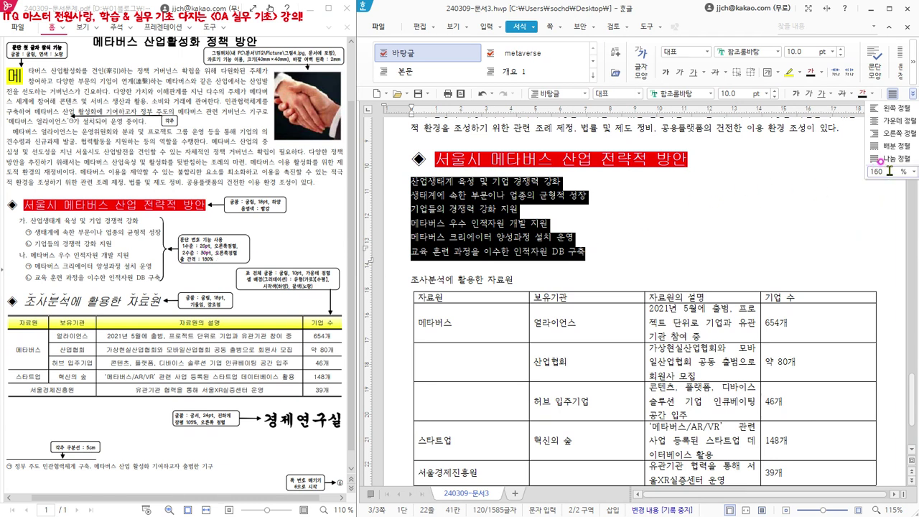
pyautogui.moveTo(870, 174); pyautogui.dragTo(831, 193)
pyautogui.write('180')
pyautogui.press('Return')
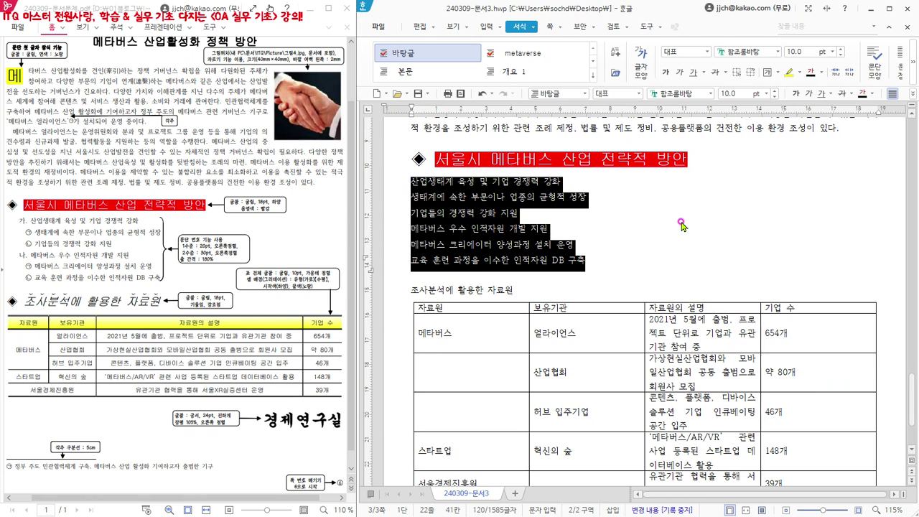
# - Reduce the line spacing of the six selected lines stepwise to 160% and check the value
pyautogui.hotkey('alt', 'shift', 'a')
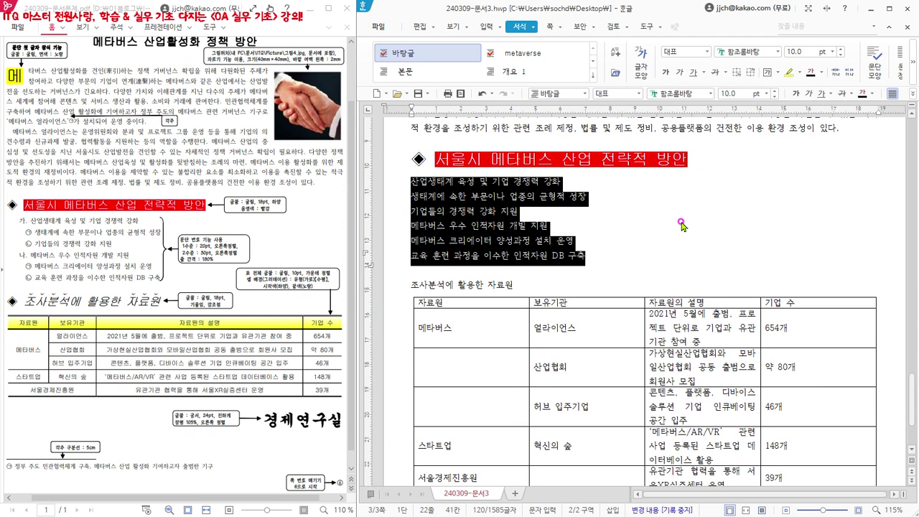
pyautogui.hotkey('alt', 'shift', 'a')
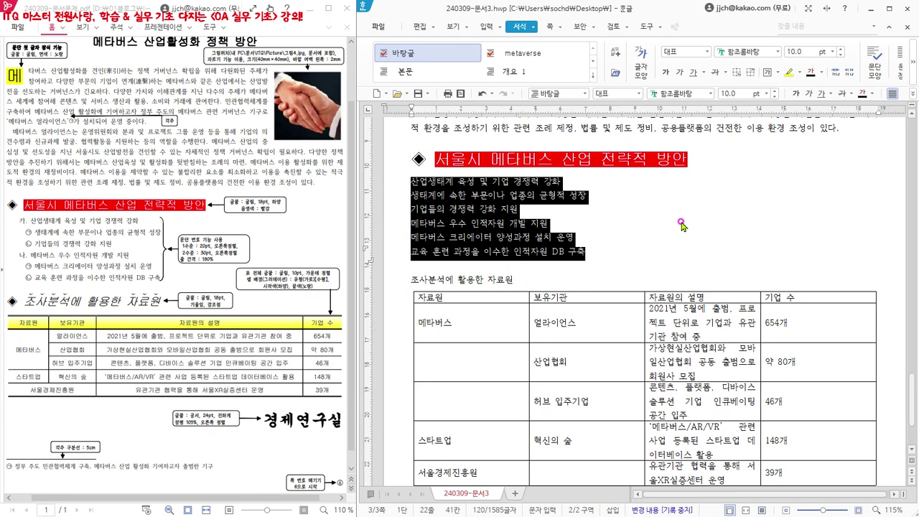
pyautogui.click(912, 95)
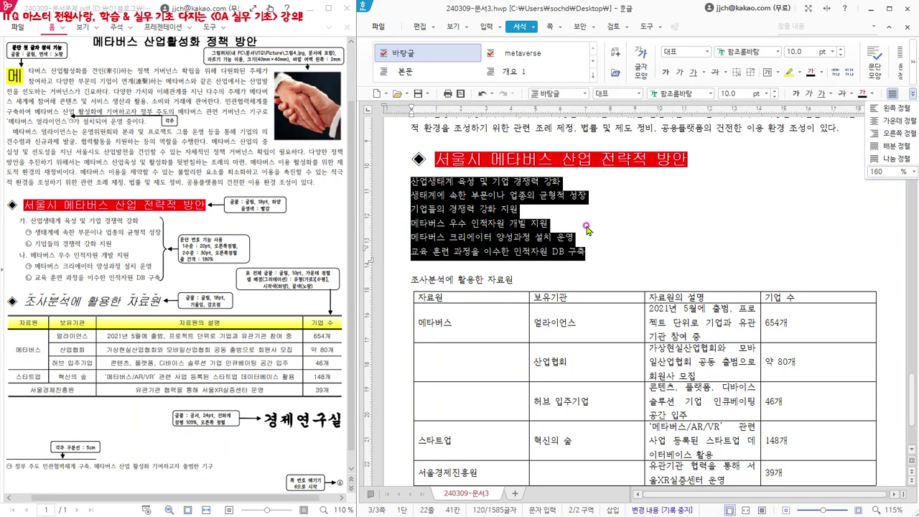
pyautogui.click(499, 205)
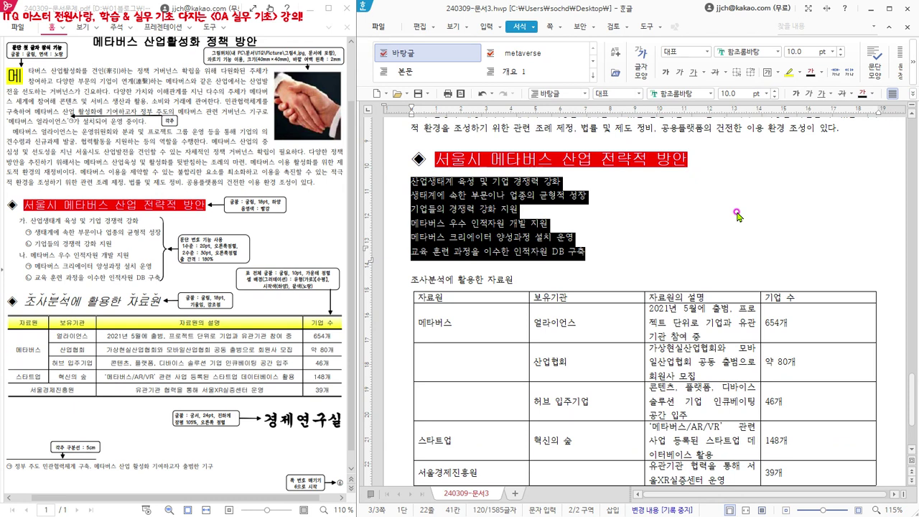
# - Increase the line spacing of the six selected lines stepwise back to 180% and check the value
pyautogui.hotkey('alt', 'shift', 'z')
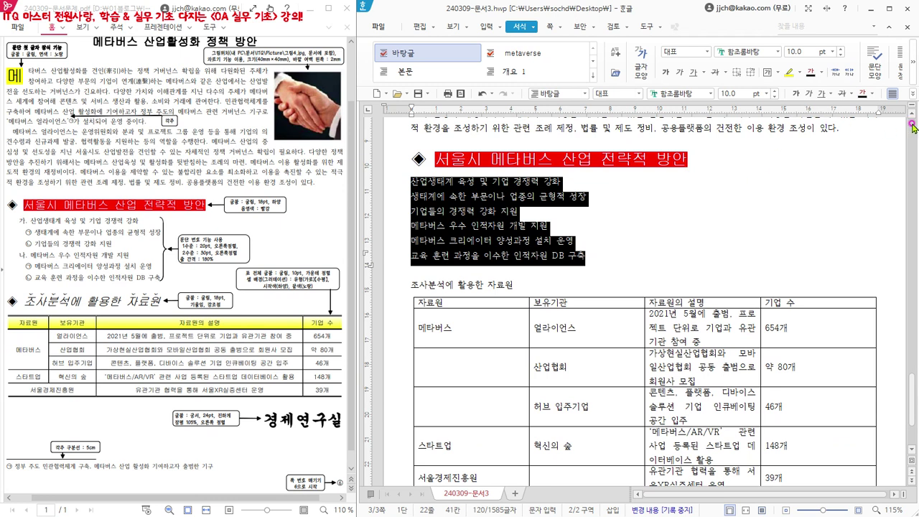
pyautogui.click(911, 93)
pyautogui.hotkey('alt', 'shift', 'z')
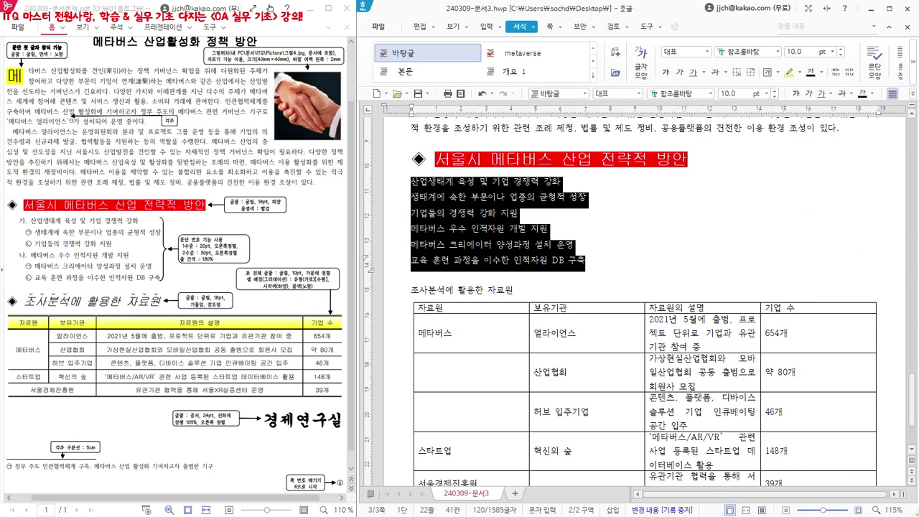
pyautogui.click(915, 94)
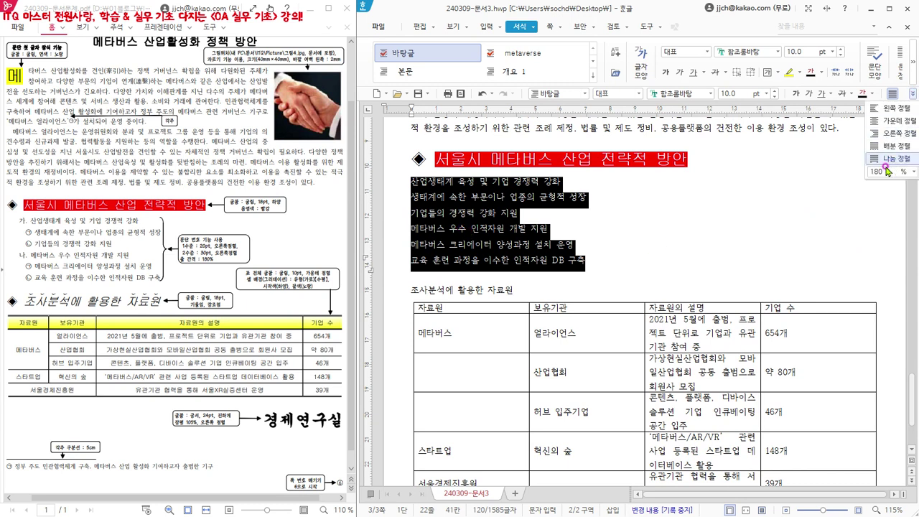
pyautogui.click(504, 249)
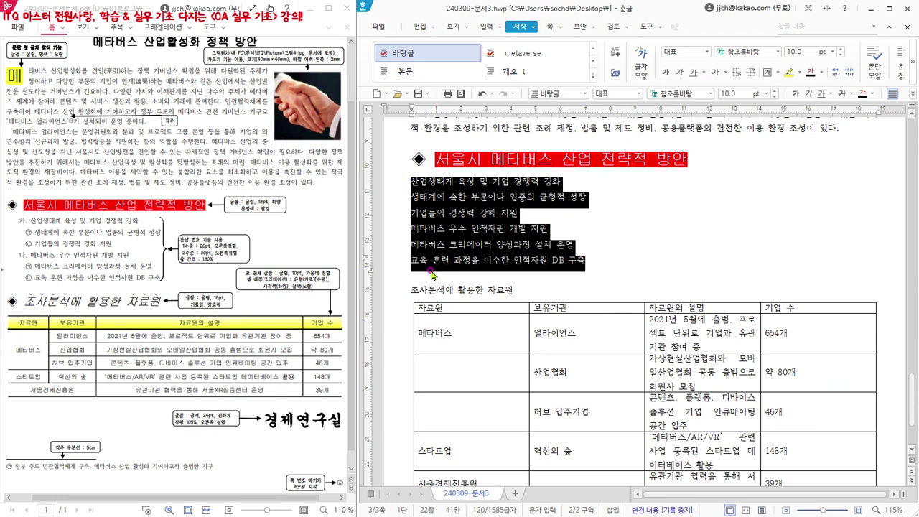
# - Choose the 1. / 가. / 1) / 가) paragraph numbering preset for the six selected lines and open its custom definition
pyautogui.click(534, 27)
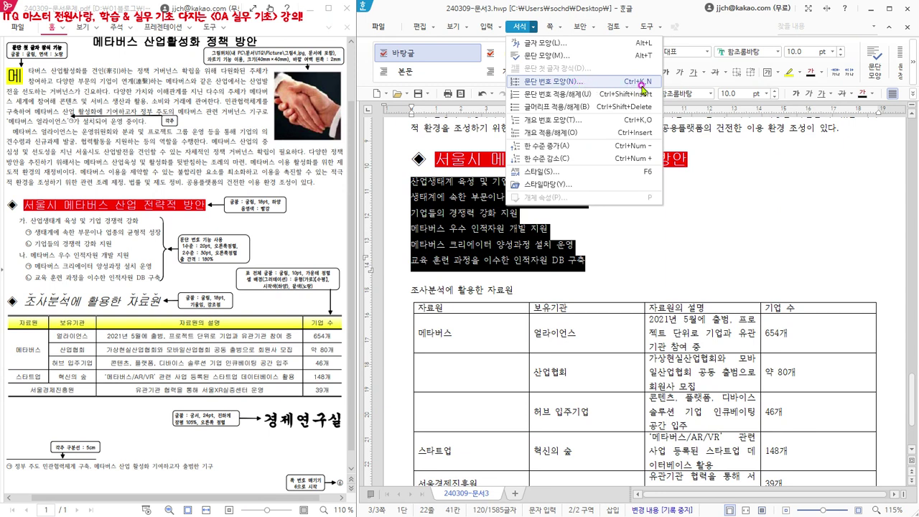
pyautogui.press('Escape')
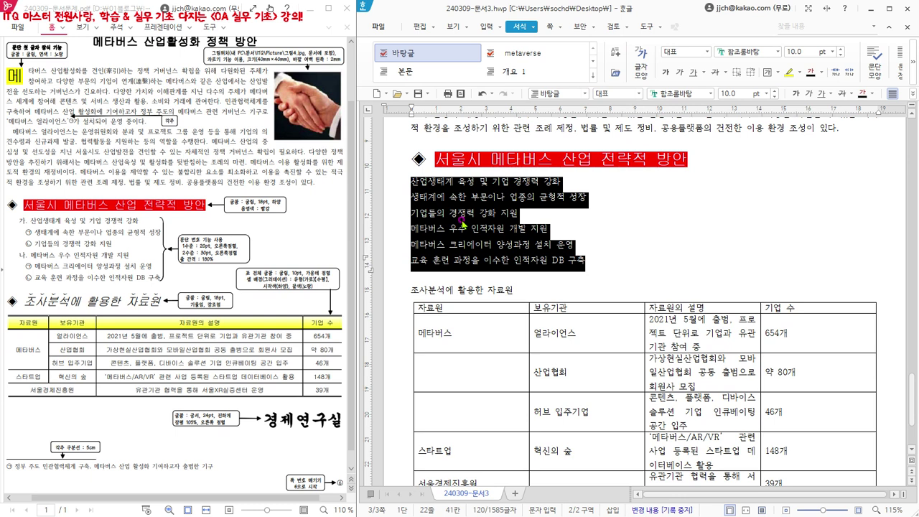
pyautogui.hotkey('ctrl', 'k')
pyautogui.press('n')
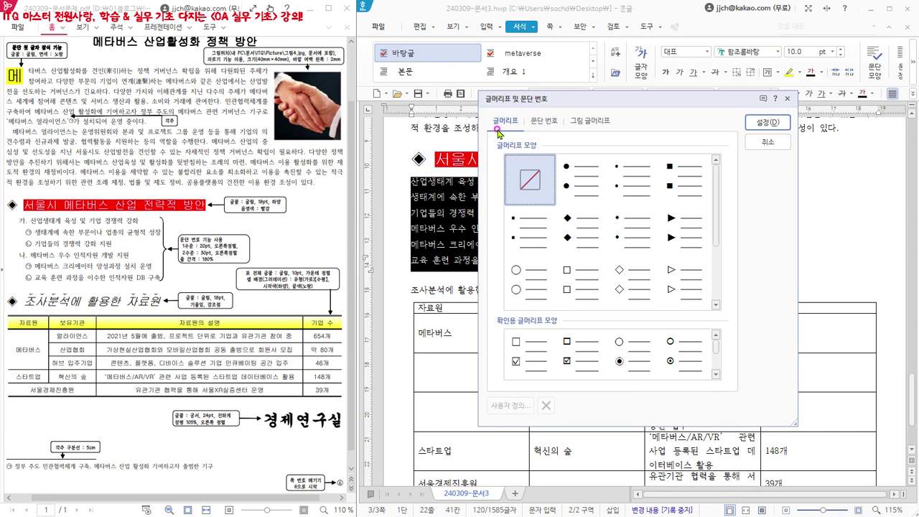
pyautogui.click(545, 120)
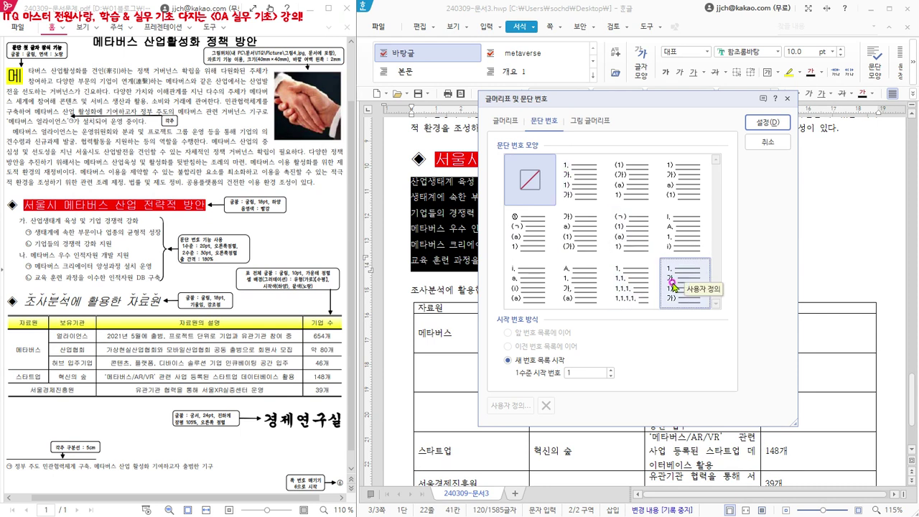
pyautogui.click(584, 182)
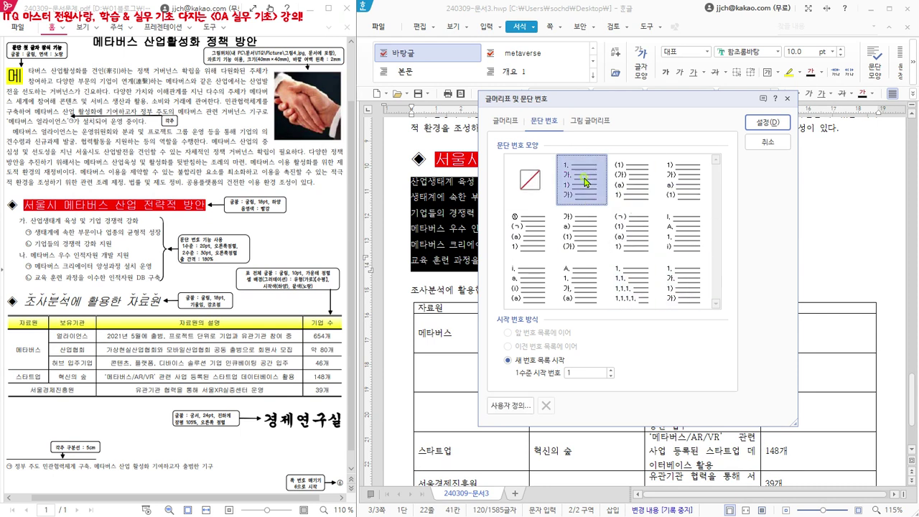
pyautogui.click(509, 407)
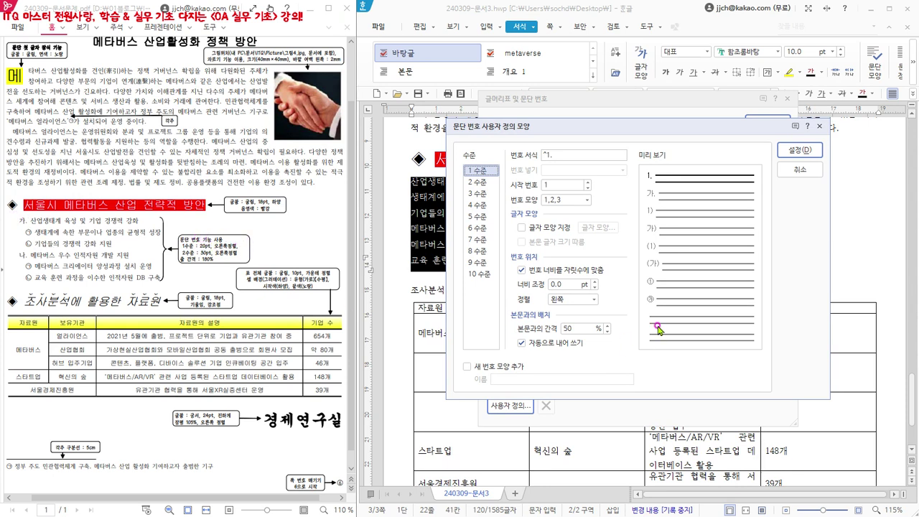
# - Define the level 1 (1 수준) numbering with the number format ^1. and the number shape 가,나,다
pyautogui.click(551, 155)
pyautogui.press('BackSpace')
pyautogui.press('BackSpace')
pyautogui.press('BackSpace')
pyautogui.write('^1.')
pyautogui.click(586, 200)
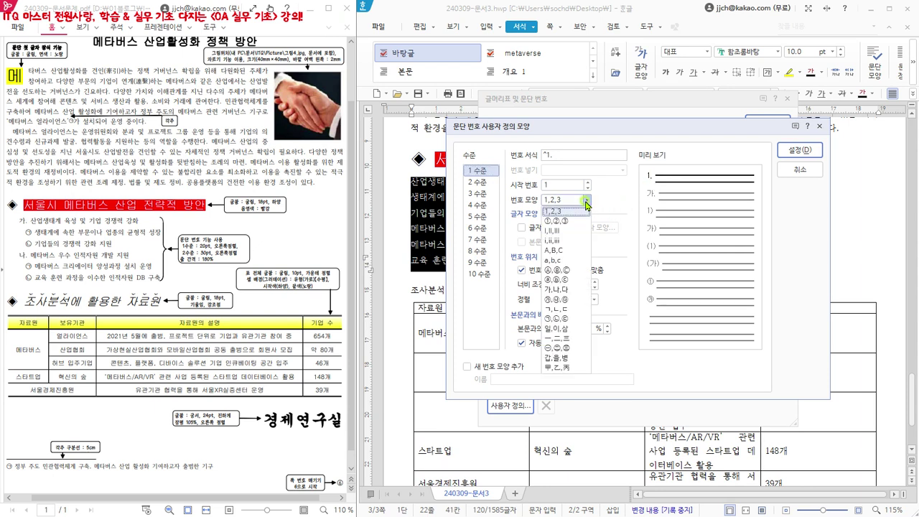
pyautogui.click(567, 289)
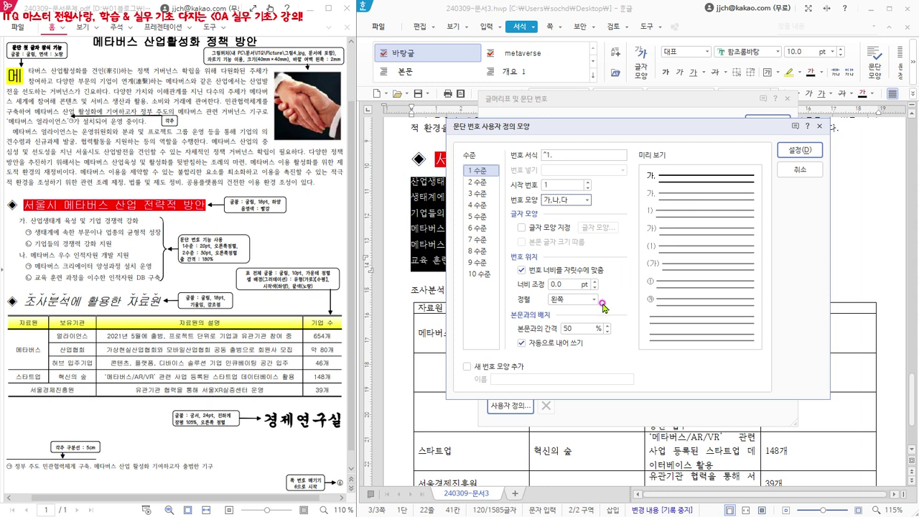
# - Set the level 1 number width adjustment (너비 조정) to 20 pt and its alignment to right (오른쪽)
pyautogui.click(569, 285)
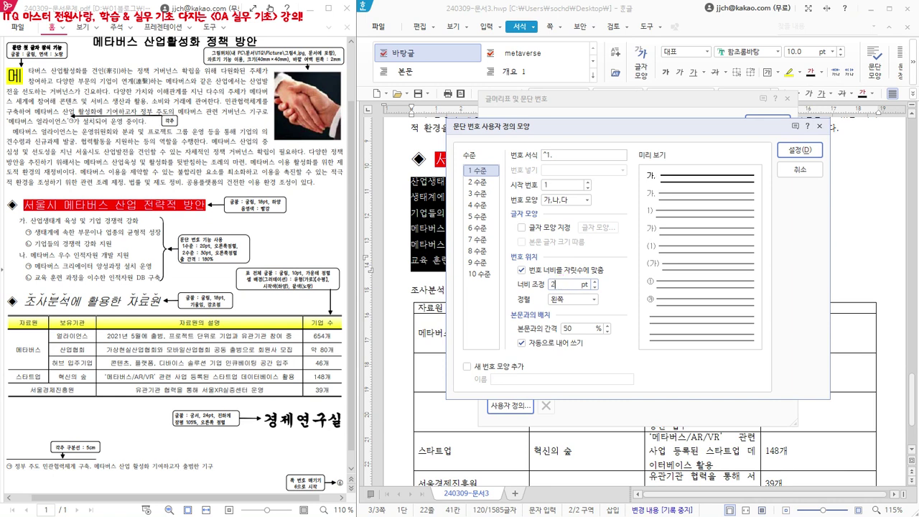
pyautogui.click(549, 302)
pyautogui.click(672, 177)
pyautogui.click(654, 176)
pyautogui.click(693, 171)
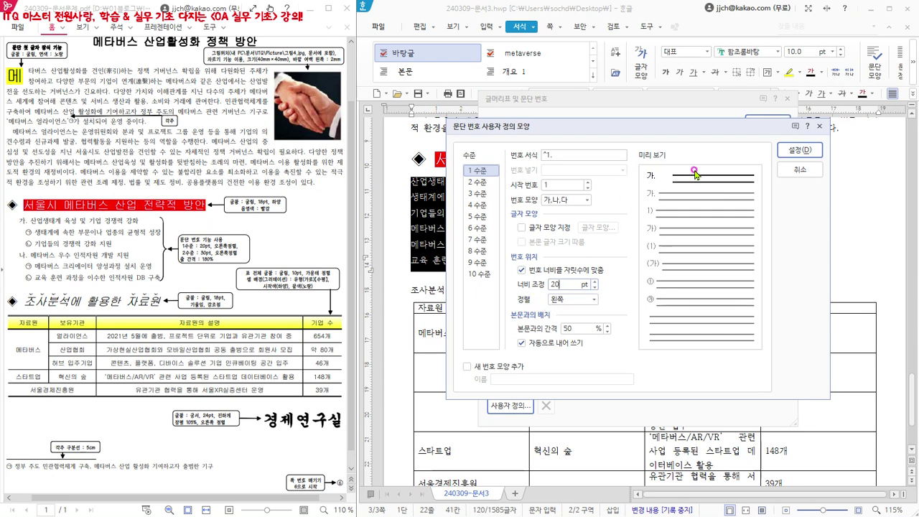
pyautogui.click(595, 300)
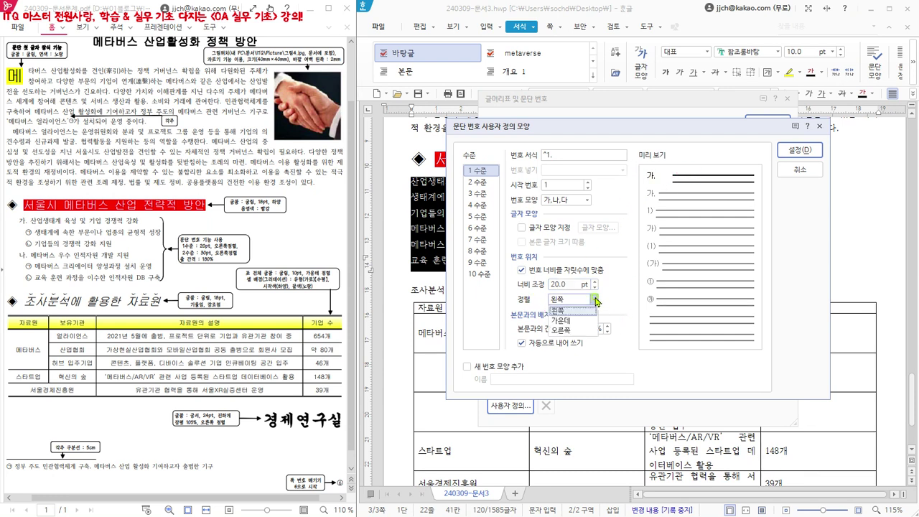
pyautogui.click(581, 330)
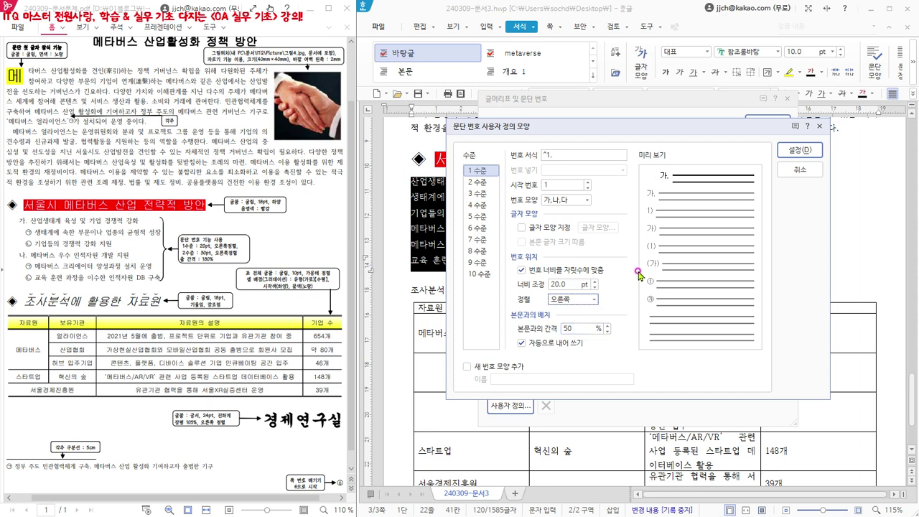
pyautogui.click(671, 179)
pyautogui.click(691, 185)
pyautogui.click(673, 176)
# - Define the level 2 (2 수준) numbering with the number format ^2, without the period, and the number shape ㉠,㉡,㉢
pyautogui.click(478, 183)
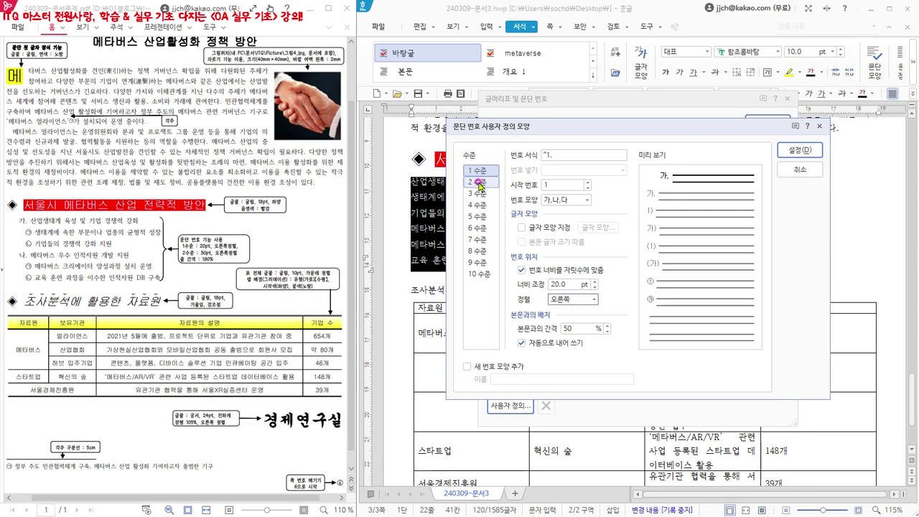
pyautogui.click(478, 183)
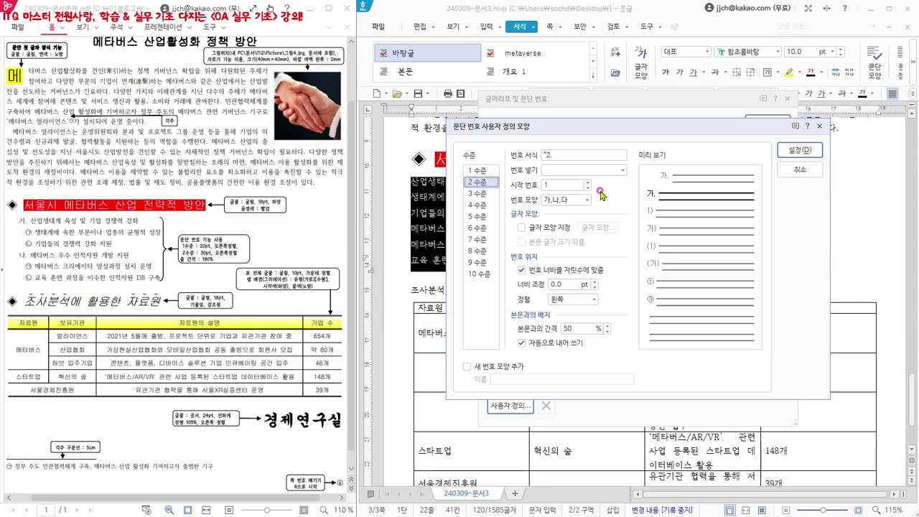
pyautogui.click(567, 154)
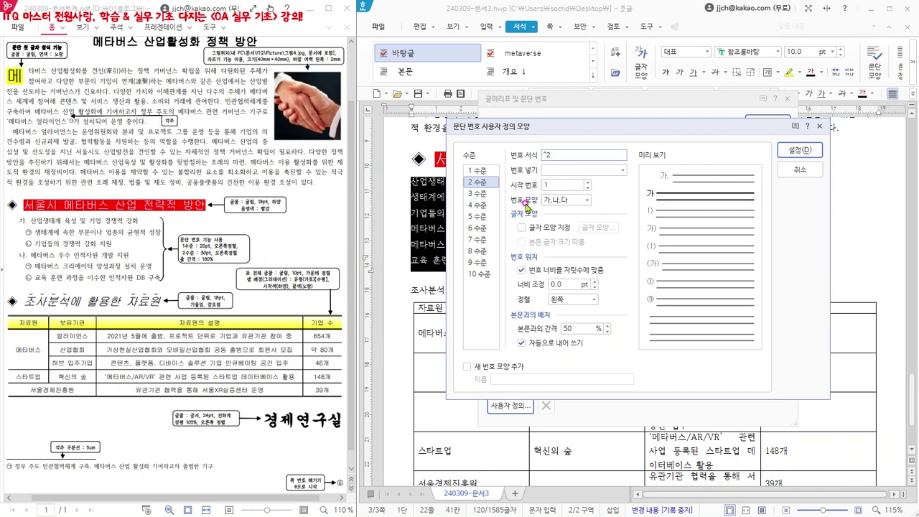
pyautogui.click(587, 202)
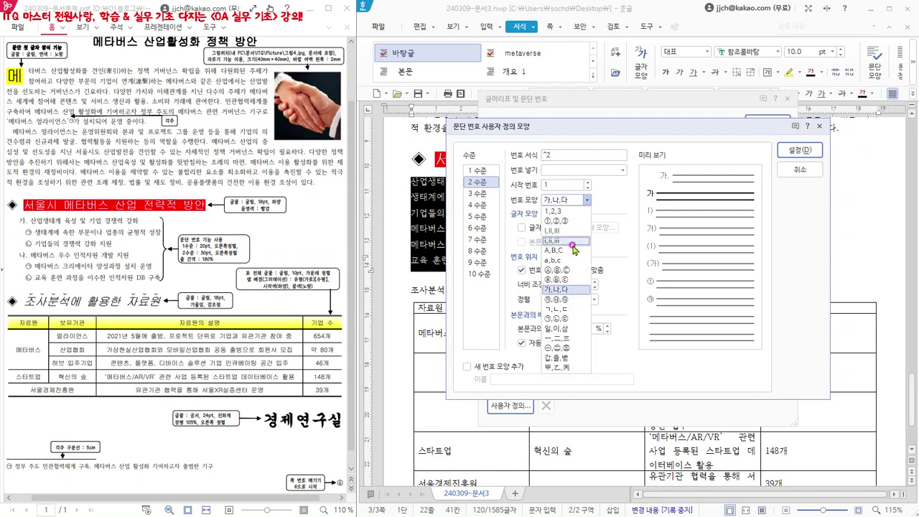
pyautogui.click(561, 320)
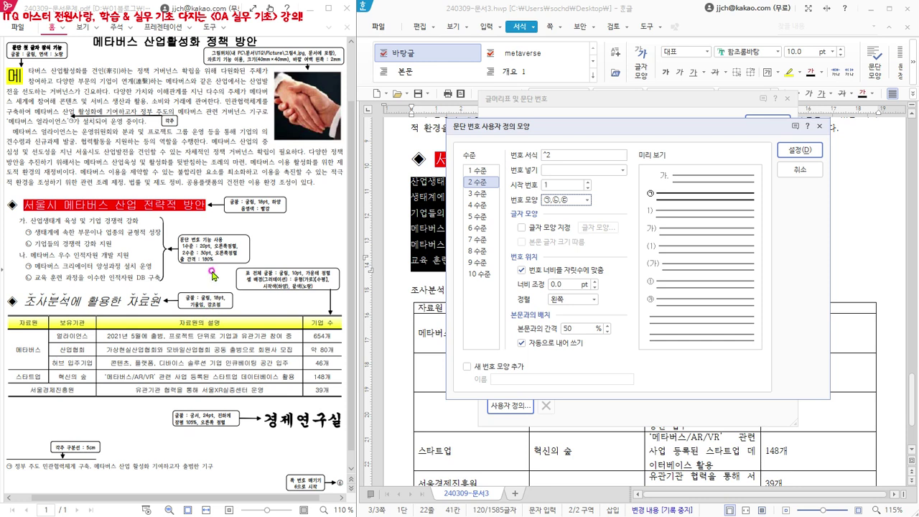
# - Set the level 2 number width adjustment to 30 pt with right (오른쪽) alignment and apply the custom numbering to the selected lines
pyautogui.doubleClick(568, 284)
pyautogui.write('30')
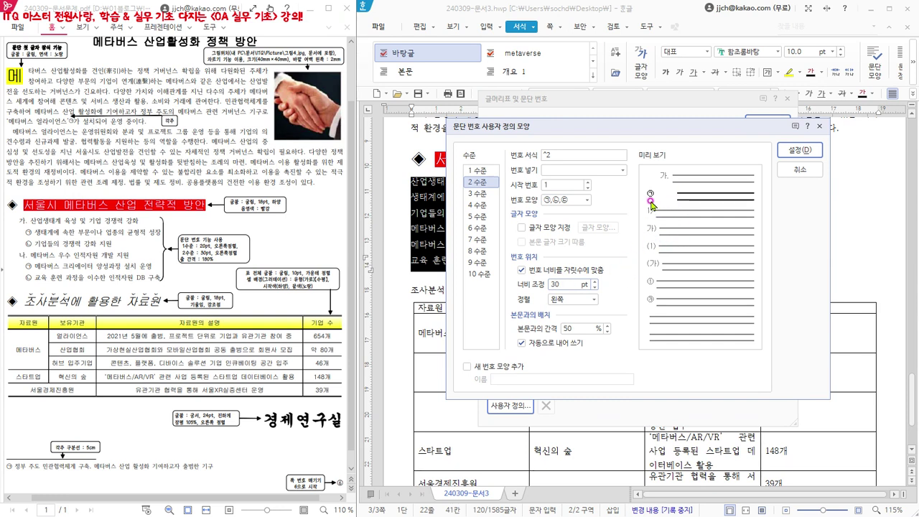
pyautogui.click(592, 300)
pyautogui.click(568, 331)
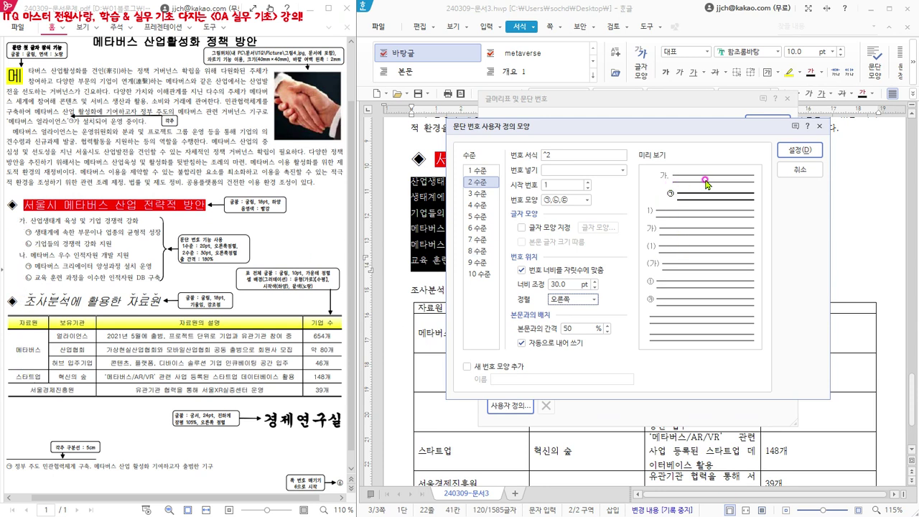
pyautogui.click(796, 150)
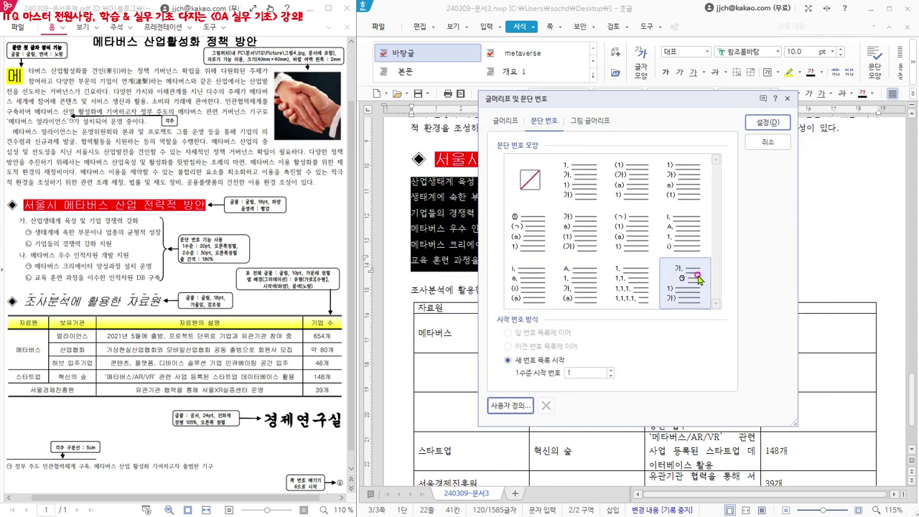
pyautogui.click(766, 124)
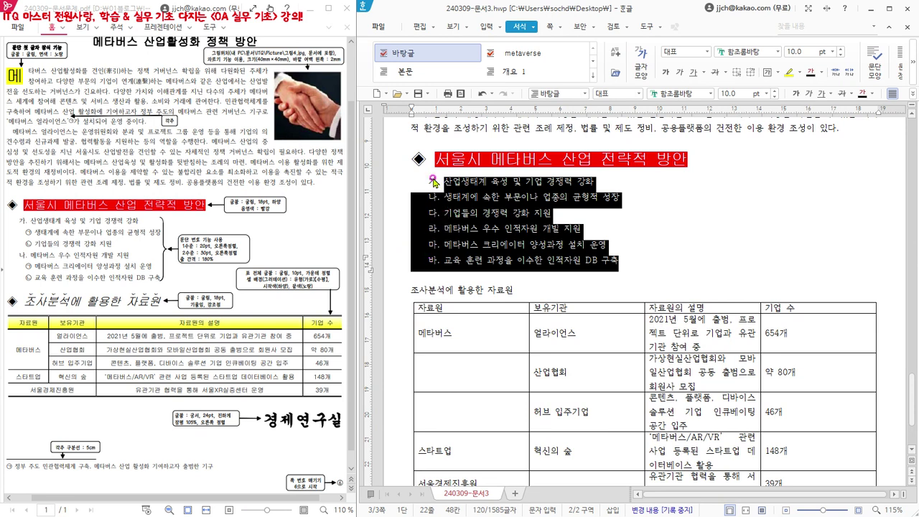
# - Demote the 생태계에 속한 부문이나 업종의 균형적 성장 and 기업들의 경쟁력 강화 지원 lines to numbering level 2 (한 수준 감소)
pyautogui.click(453, 218)
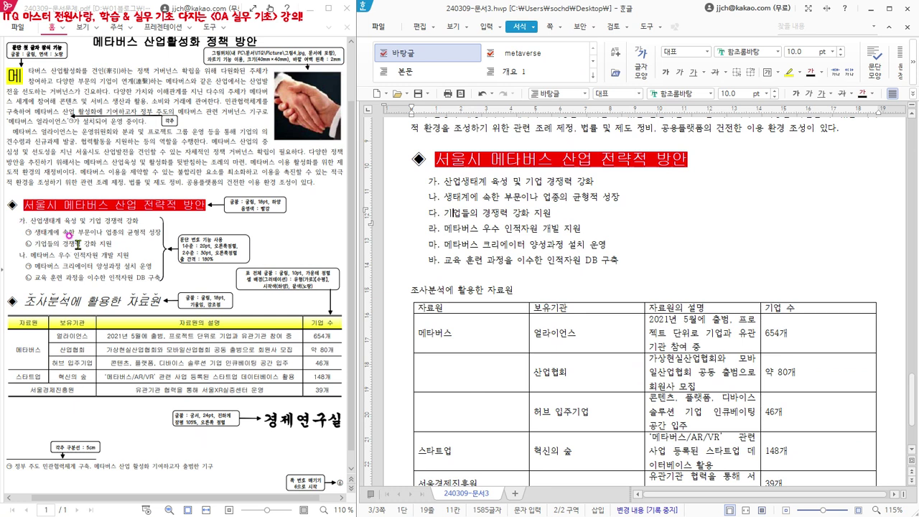
pyautogui.moveTo(445, 190); pyautogui.dragTo(559, 213)
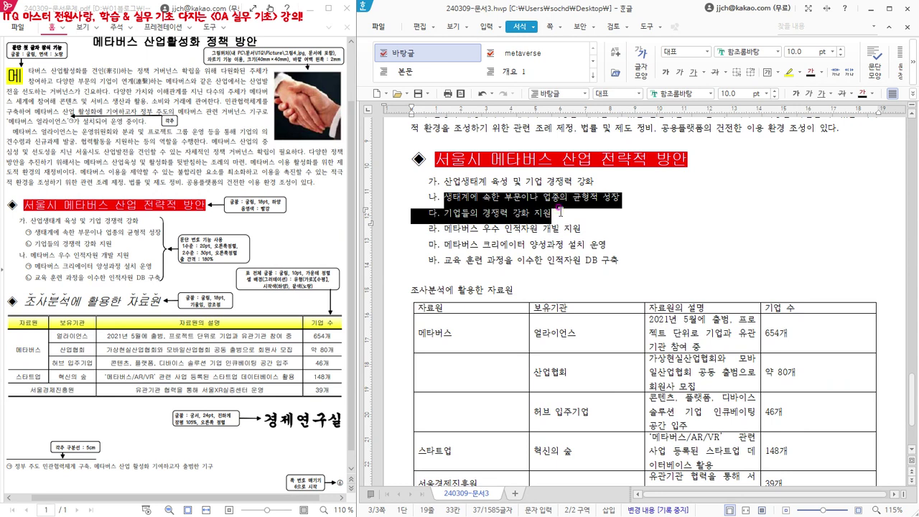
pyautogui.click(534, 27)
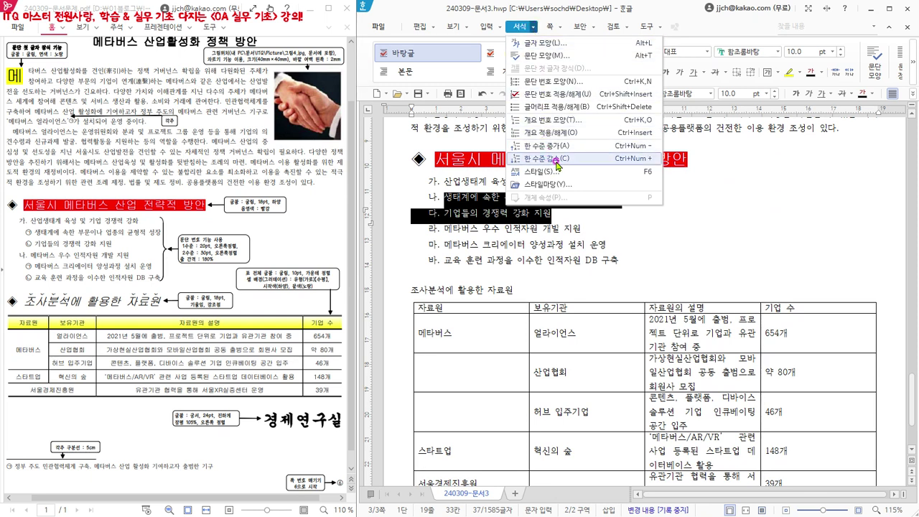
pyautogui.click(491, 214)
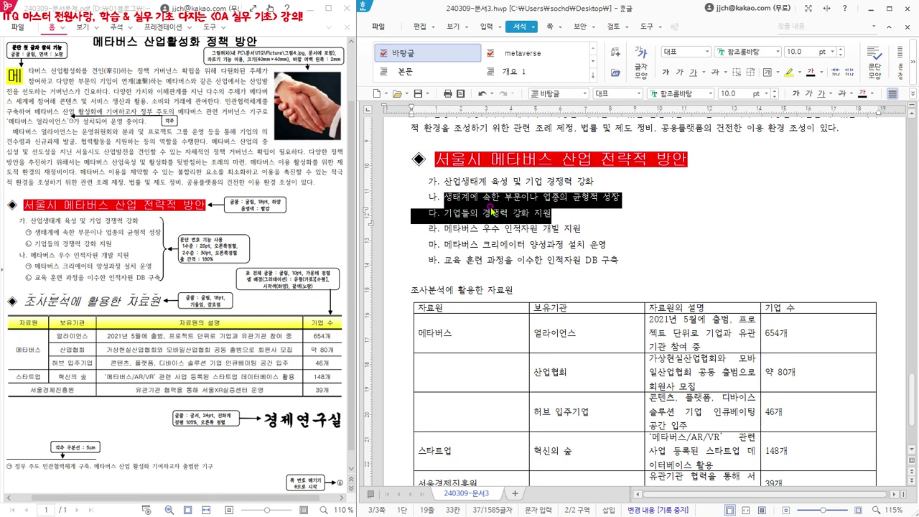
pyautogui.press('ctrl+KP_Add')
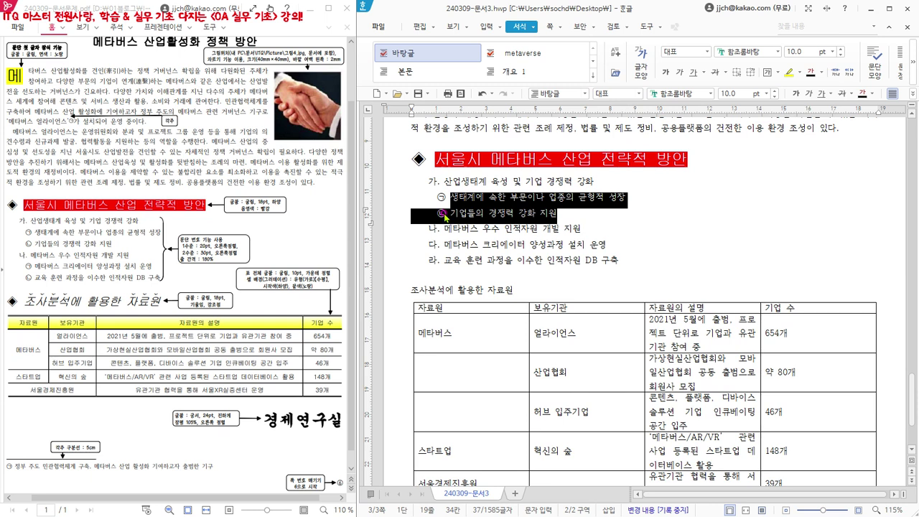
pyautogui.click(554, 214)
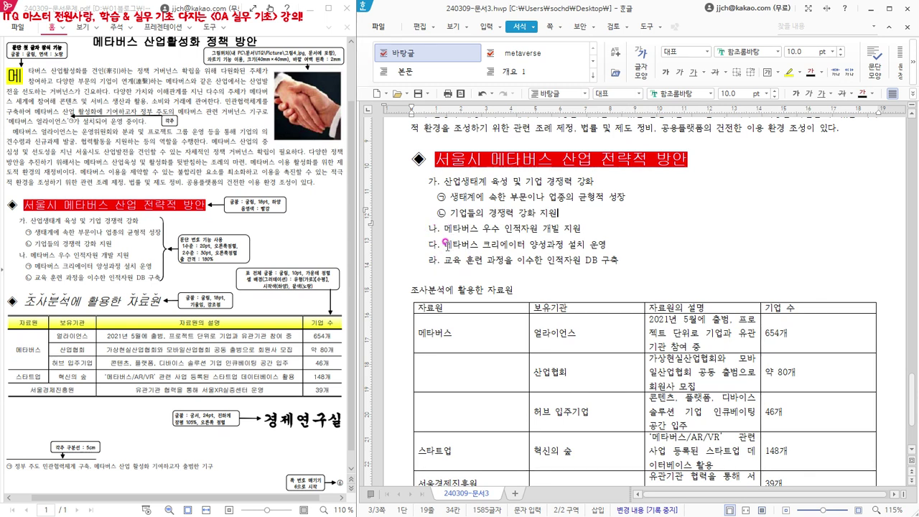
# - Demote the 메타버스 크리에이터 양성과정 설치 운영 and 교육 훈련 과정을 이수한 인적자원 DB 구축 lines to numbering level 2
pyautogui.moveTo(444, 244); pyautogui.dragTo(626, 264)
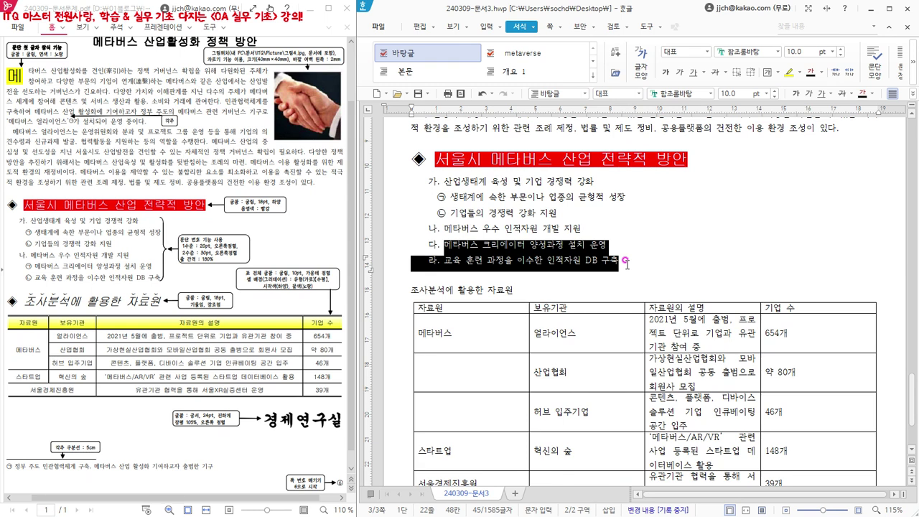
pyautogui.press('ctrl+KP_Add')
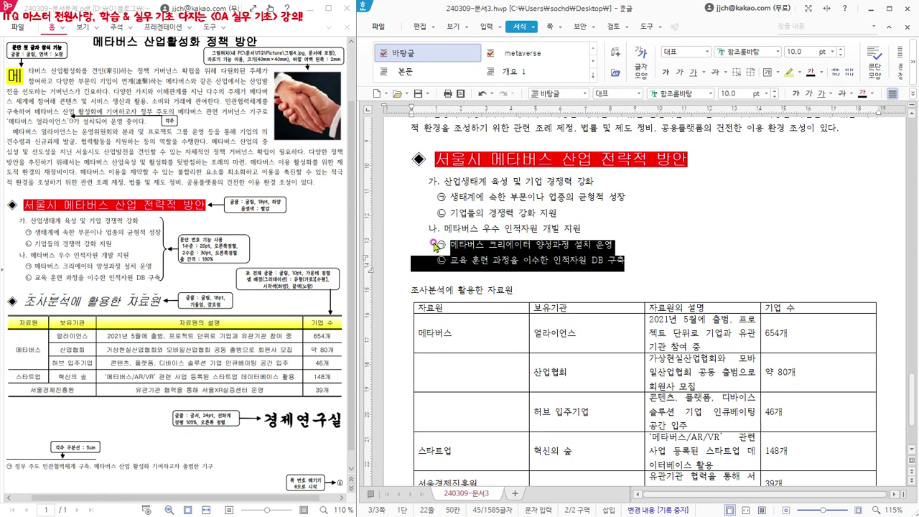
pyautogui.click(453, 261)
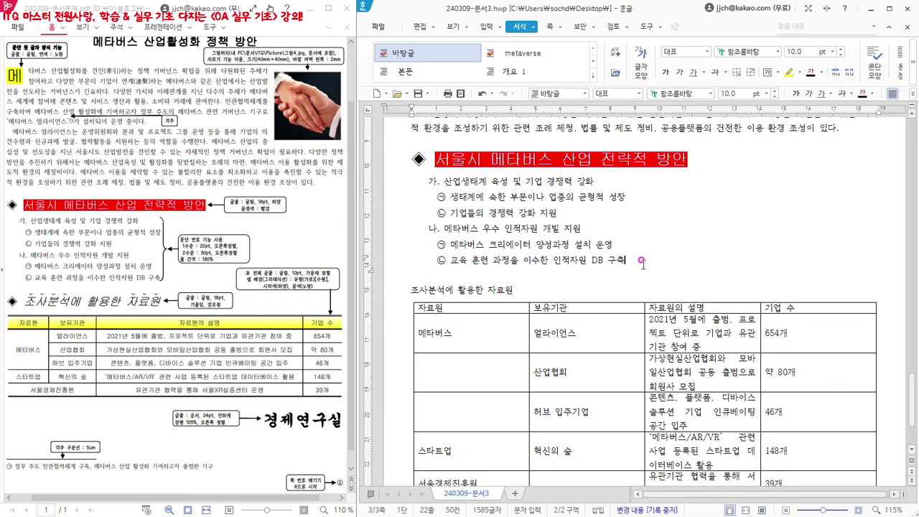
# - Save the document under the new name 240309-문서4.hwp in the desktop folder (바탕 화면)
pyautogui.click(377, 28)
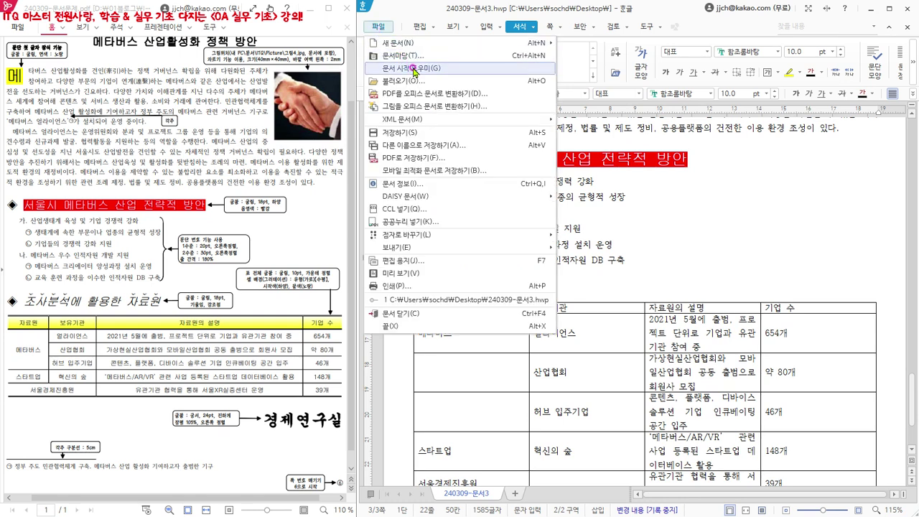
pyautogui.click(425, 145)
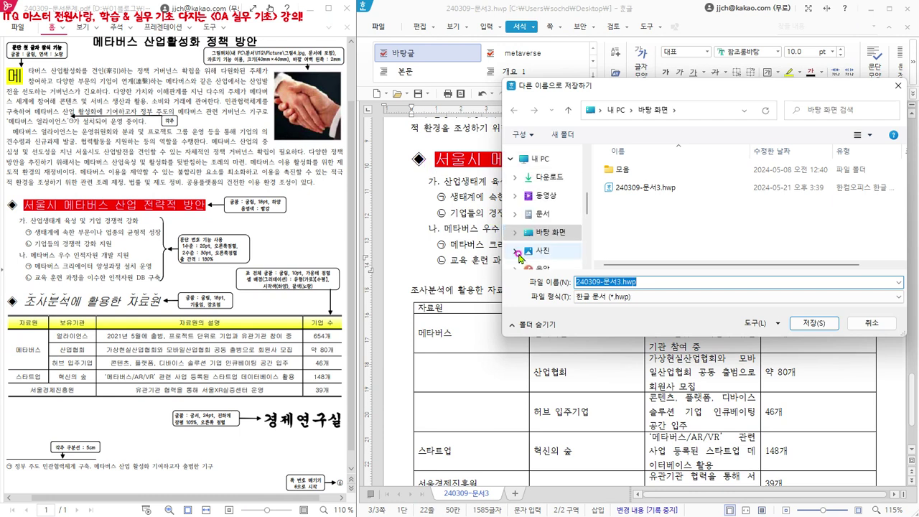
pyautogui.click(548, 232)
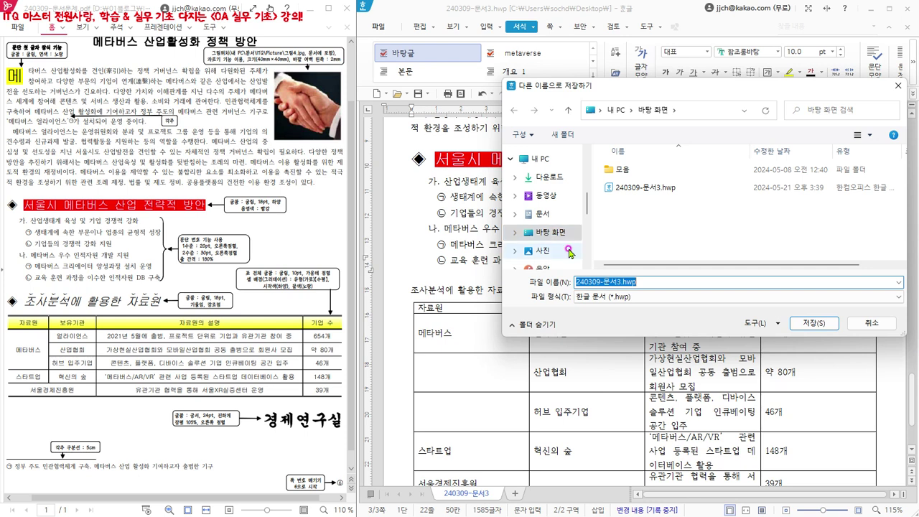
pyautogui.click(617, 282)
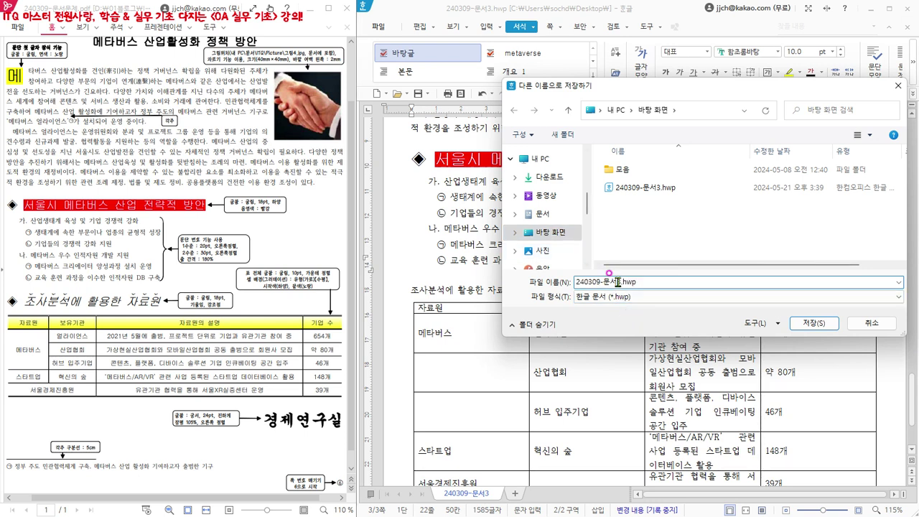
pyautogui.press('BackSpace')
pyautogui.write('4')
pyautogui.click(813, 323)
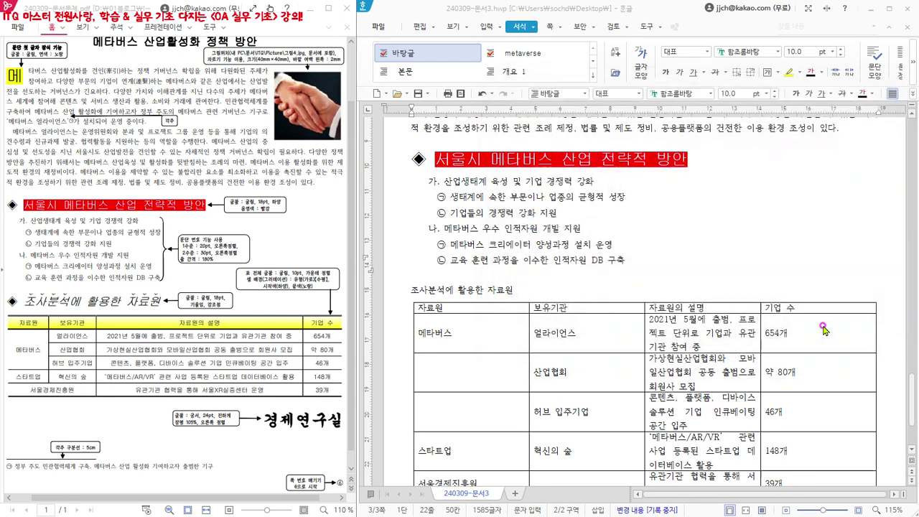